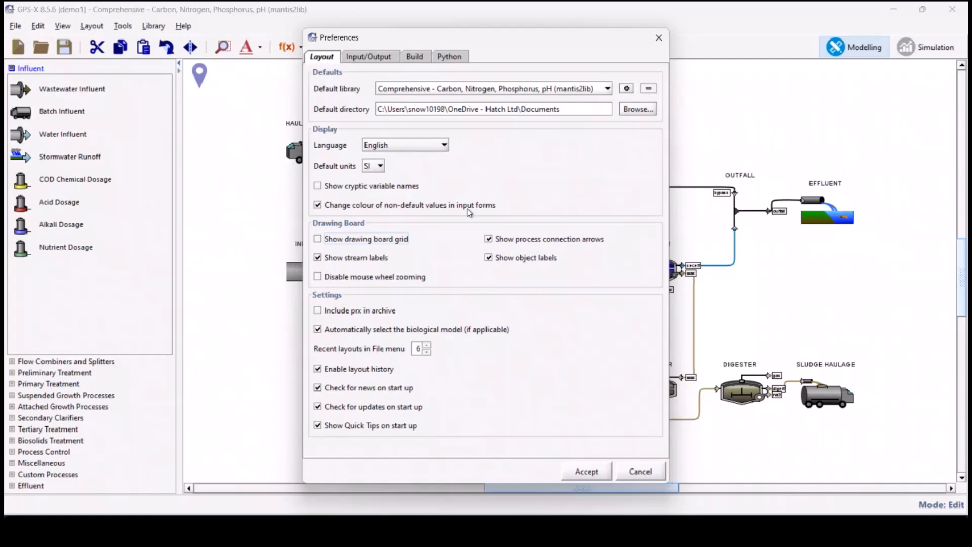
- Close the preferences without saving, and toggle the drawing board grid on and off again
click(637, 472)
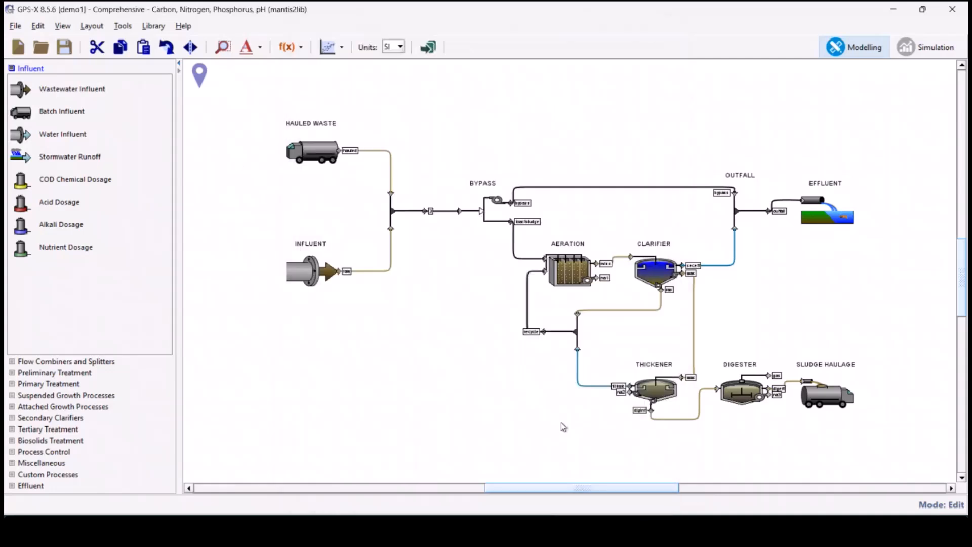
click(62, 26)
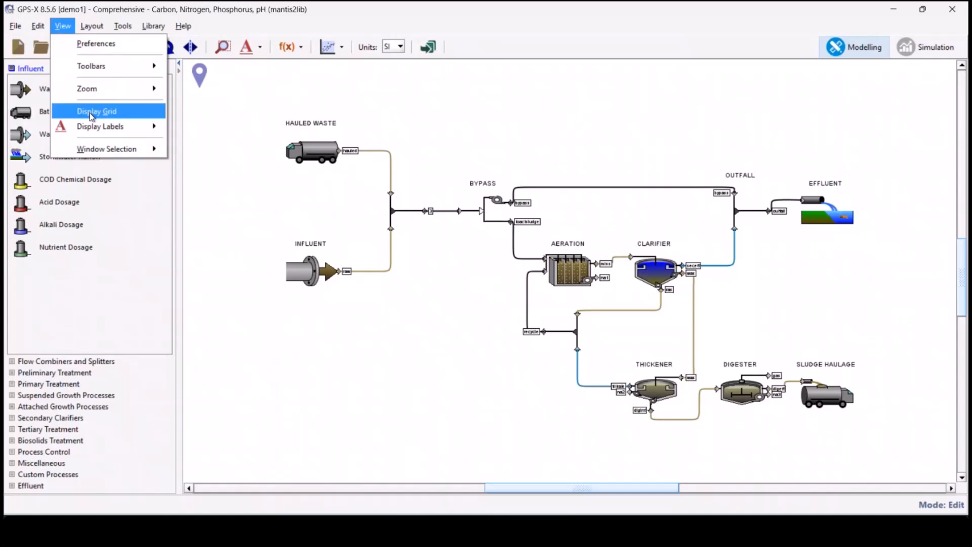
click(90, 113)
click(63, 26)
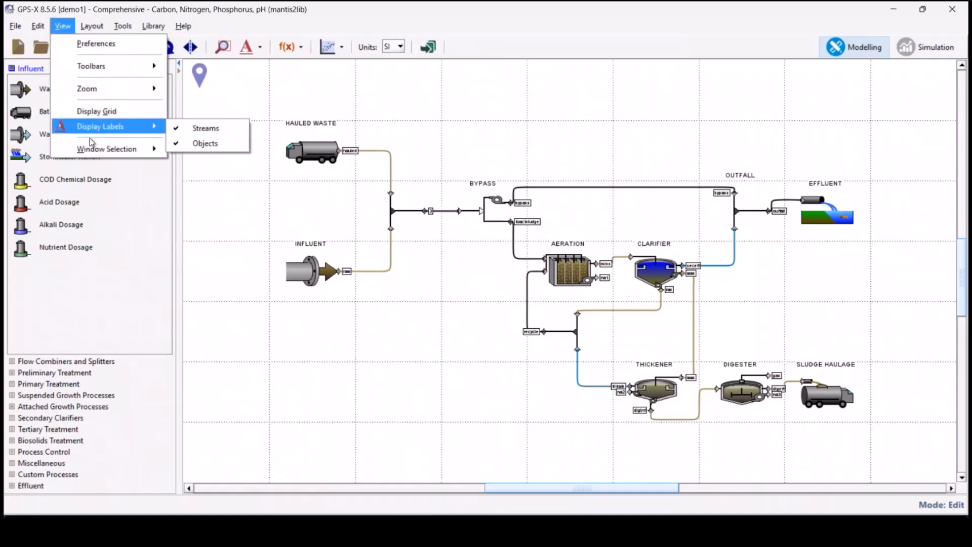
click(90, 112)
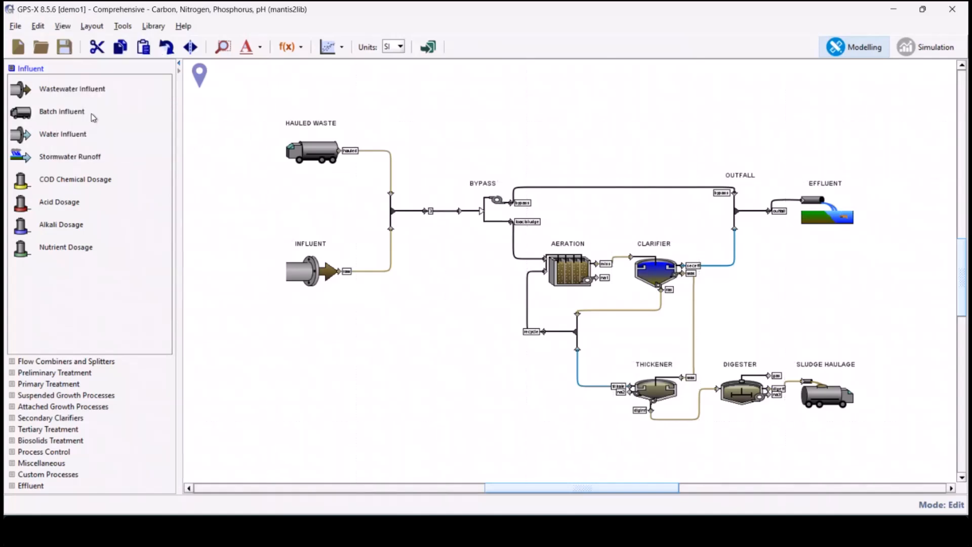
- Hide the object labels on the drawing board and show them again
click(63, 26)
mouse_move(98, 136)
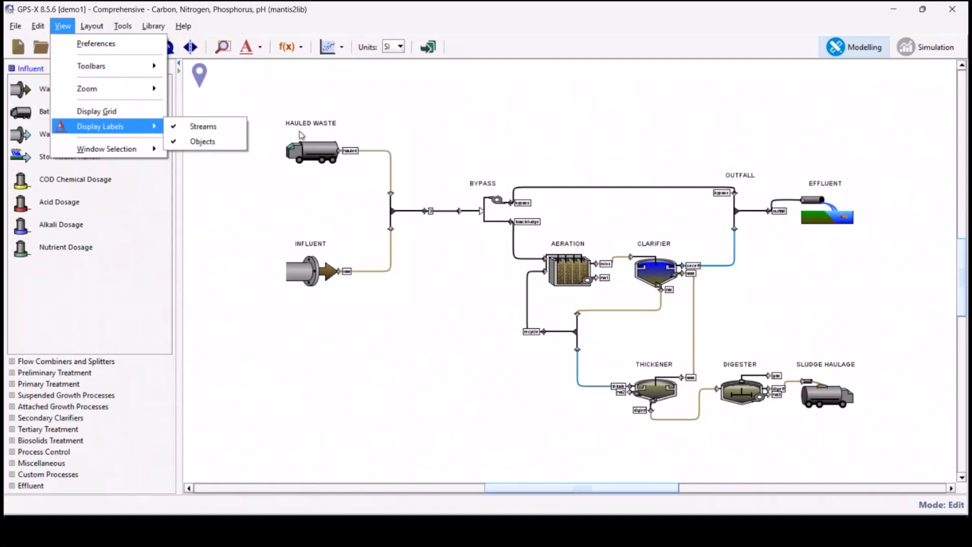
click(216, 141)
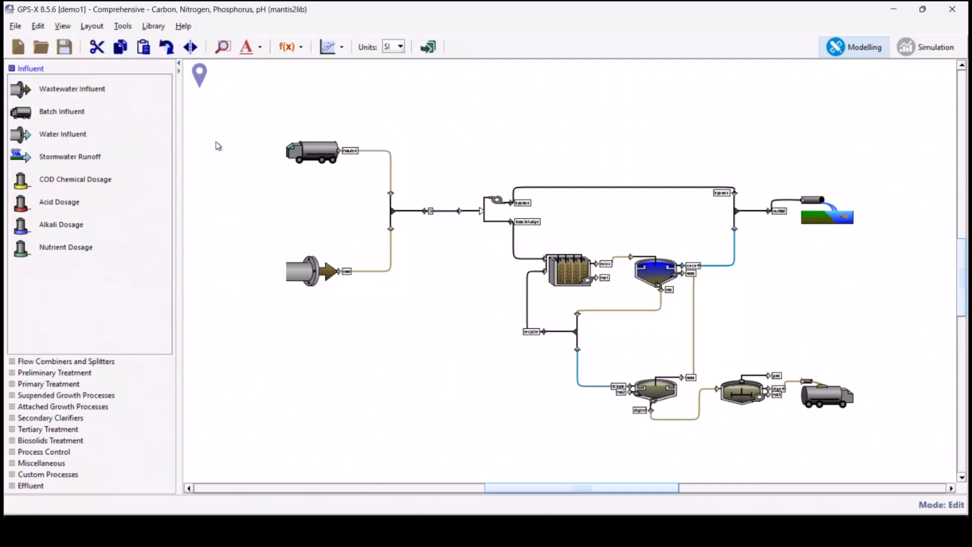
click(62, 26)
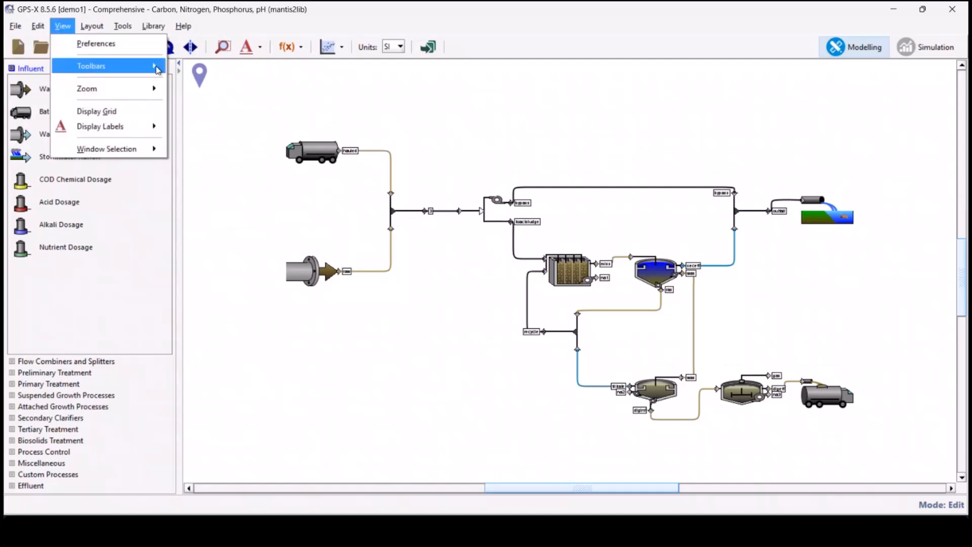
click(183, 25)
click(269, 20)
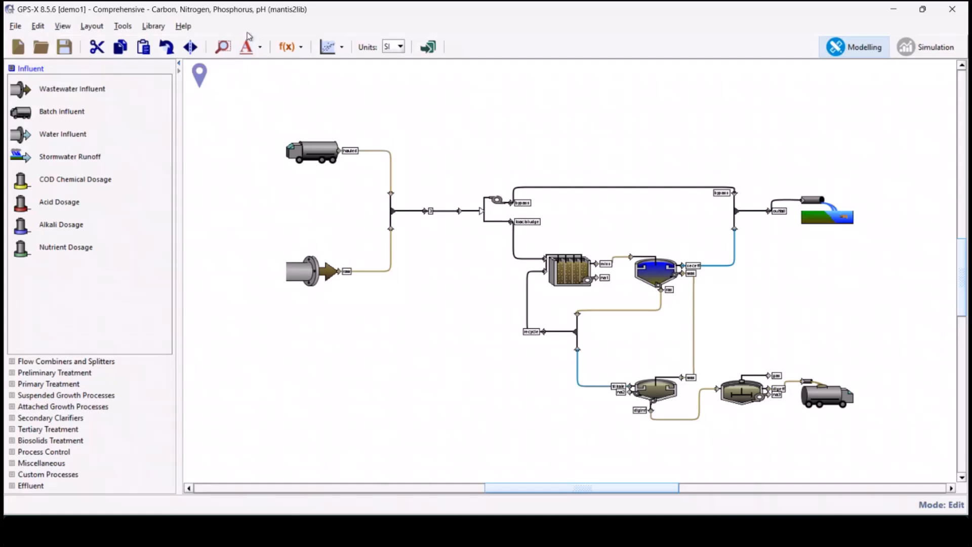
click(258, 48)
click(274, 81)
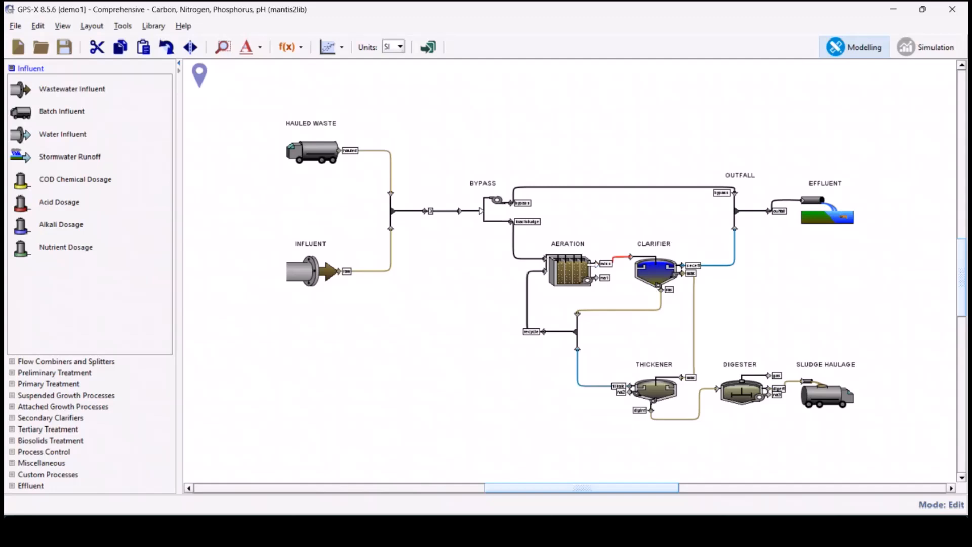
click(549, 294)
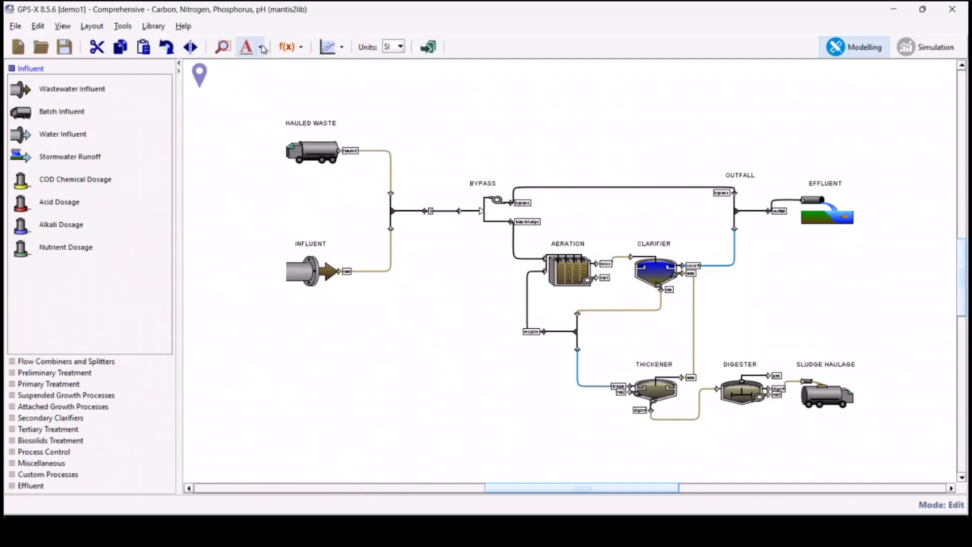
- Find and highlight the process that carries the stream label diginf
key(ctrl+f)
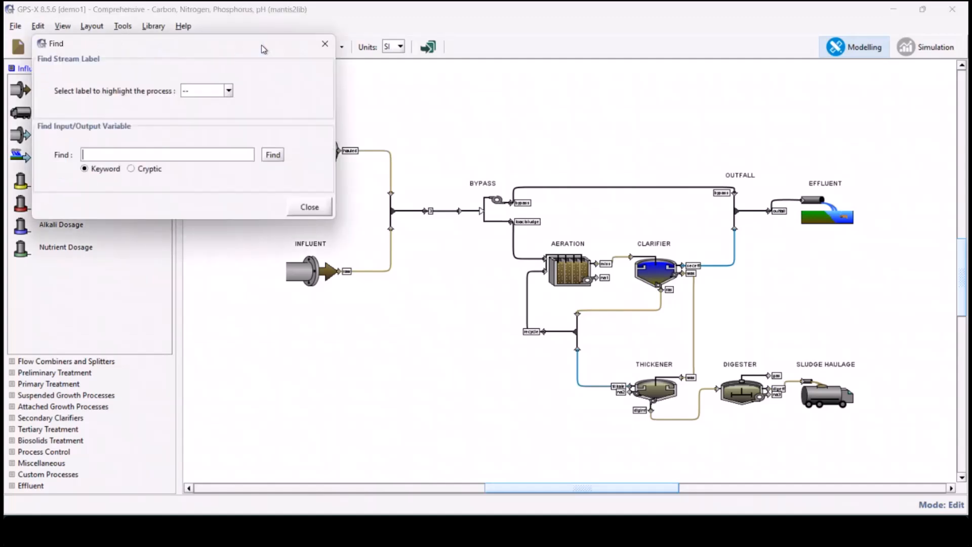
drag(261, 44, 345, 89)
click(42, 30)
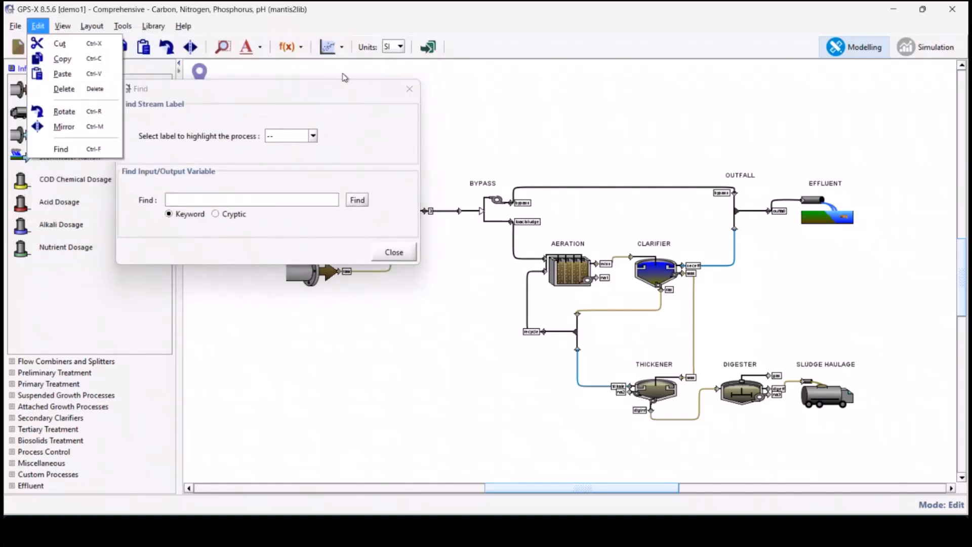
click(322, 90)
drag(321, 91, 223, 43)
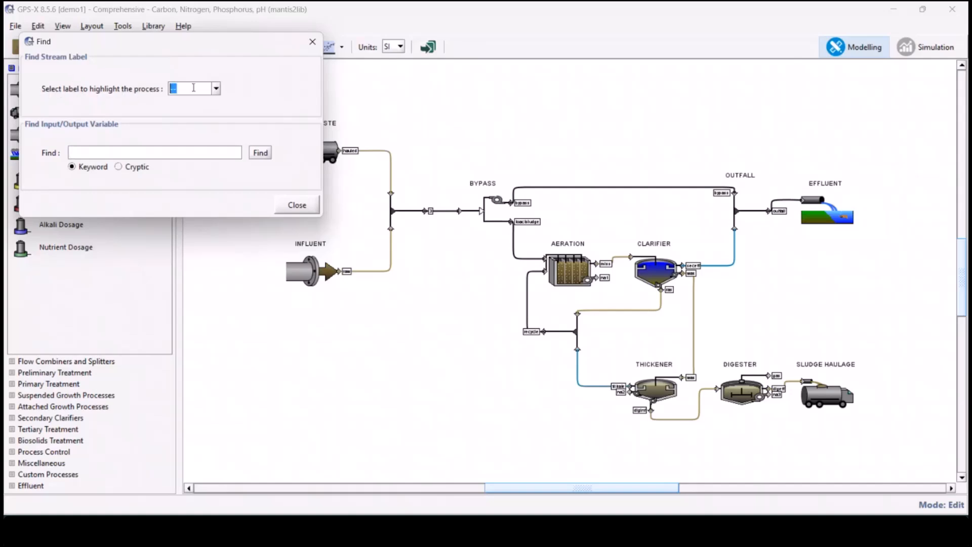
click(216, 89)
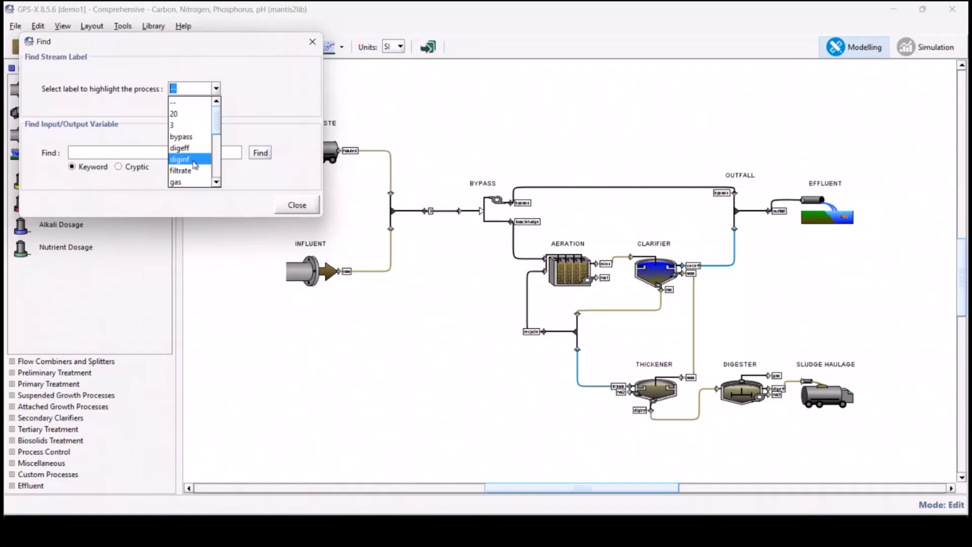
click(198, 161)
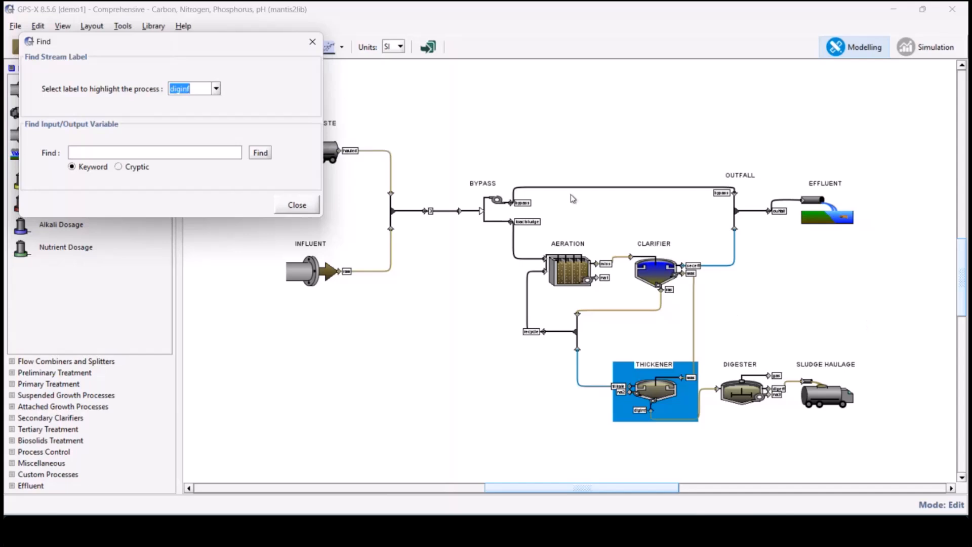
- Find the process with the stream label na1 and view its input parameter categories
click(216, 90)
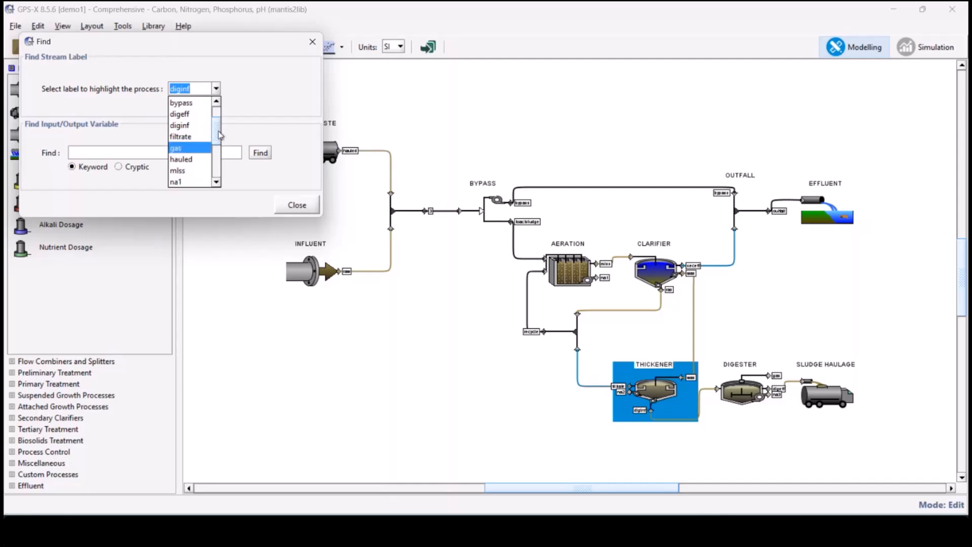
drag(219, 135, 218, 144)
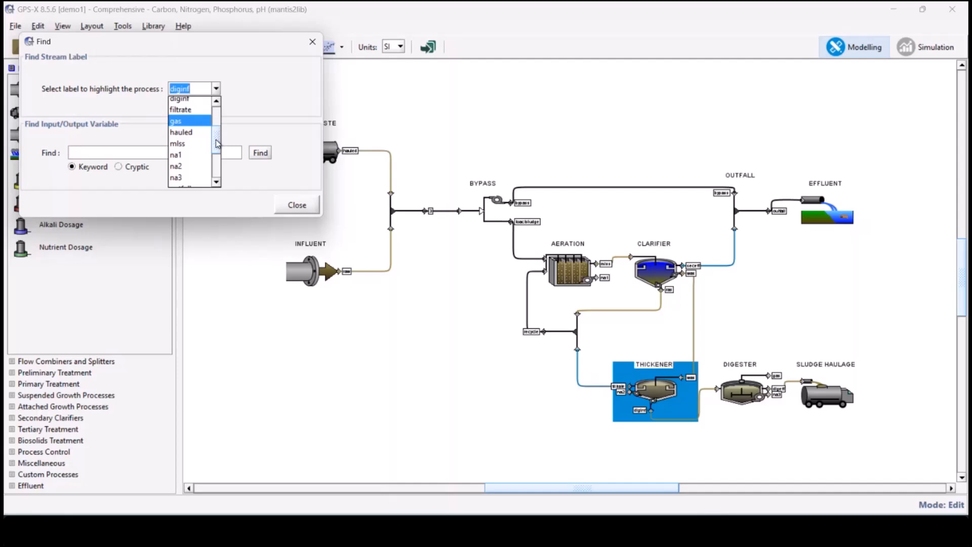
click(195, 155)
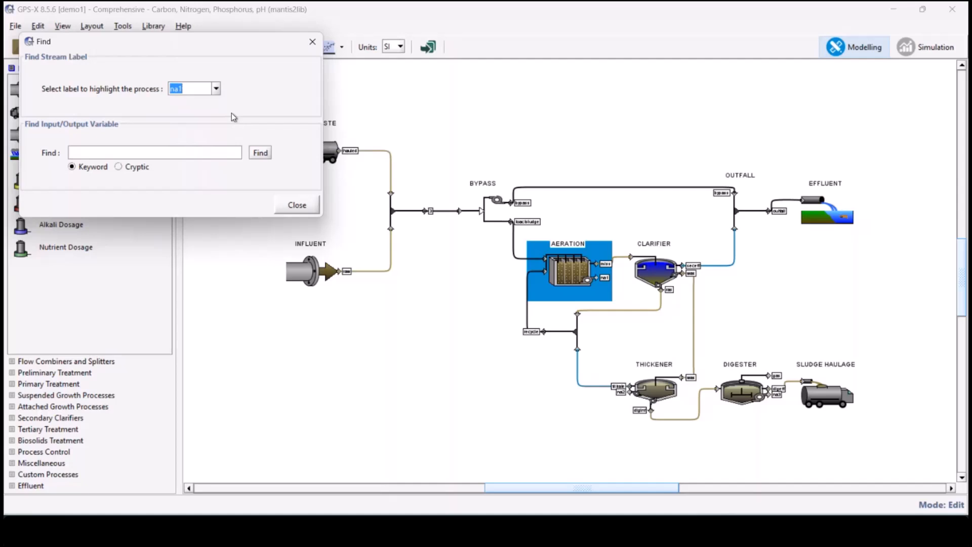
click(225, 156)
right_click(557, 273)
mouse_move(633, 303)
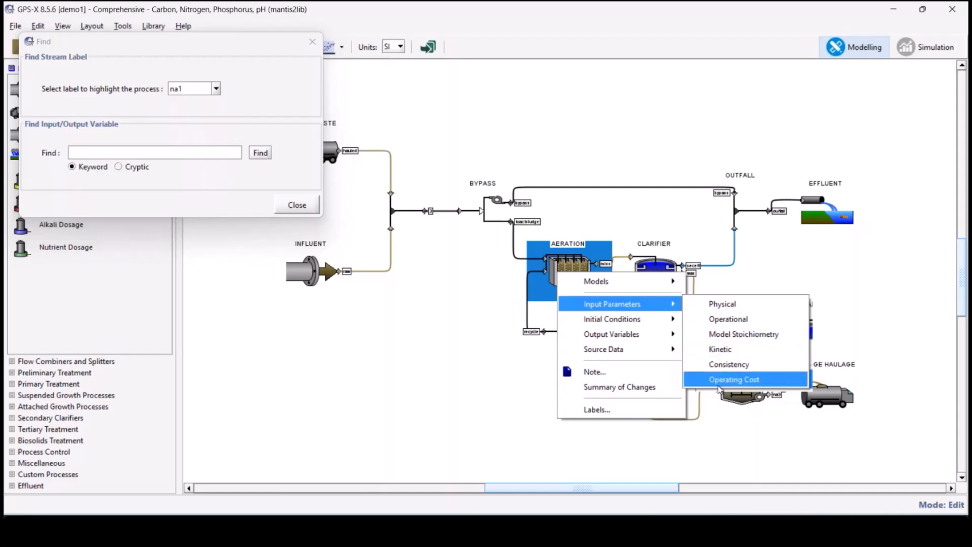
click(681, 145)
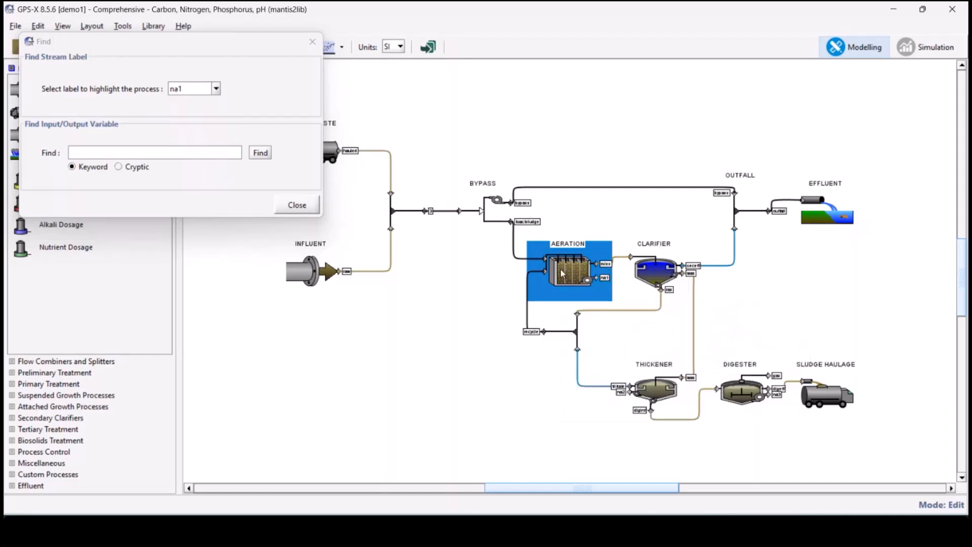
- Clear the stream label selection and search the input and output variables by the keyword alpha
click(216, 88)
click(192, 112)
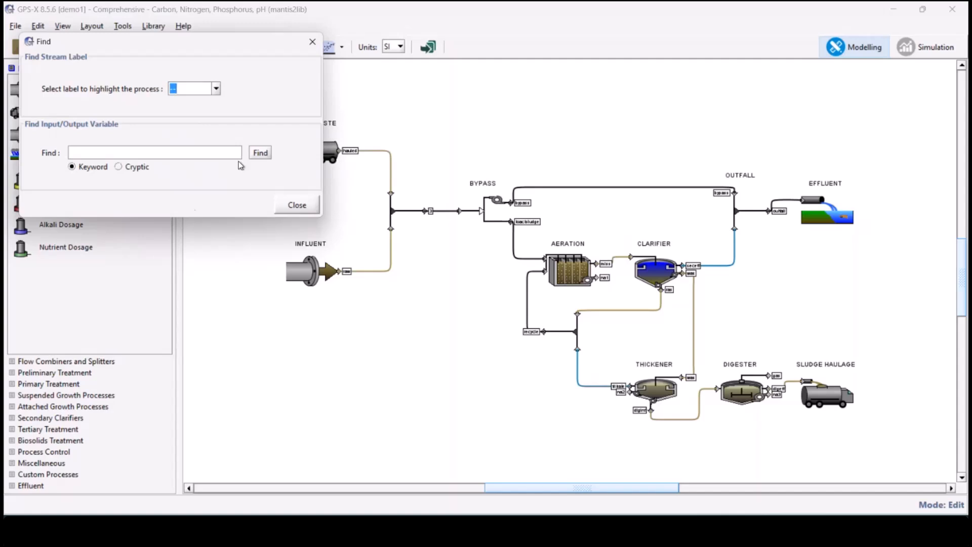
click(182, 154)
text(alpha)
click(260, 153)
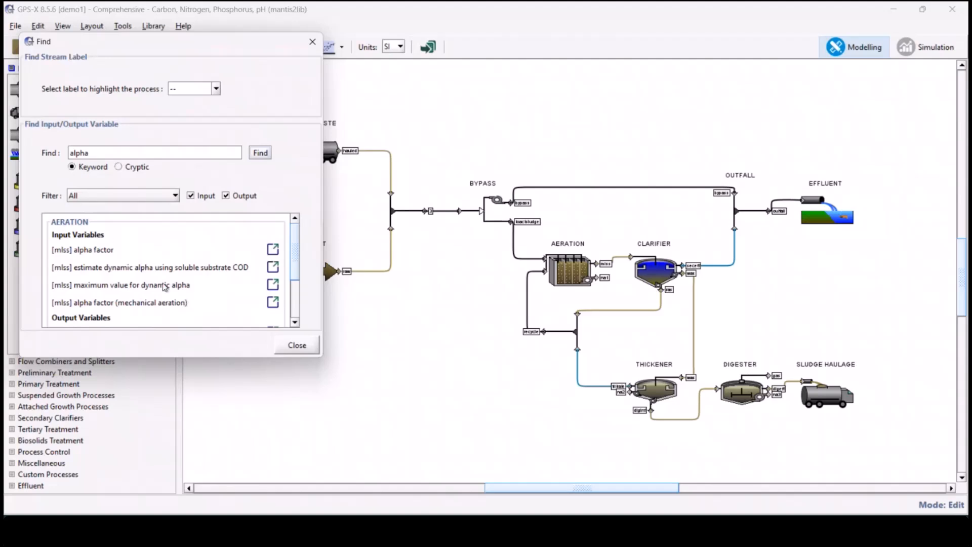
scroll(97, 295, down, 1)
scroll(98, 295, up, 1)
- Open the form containing the aeration tank's alpha factor from the search results, and close everything without changes
click(272, 250)
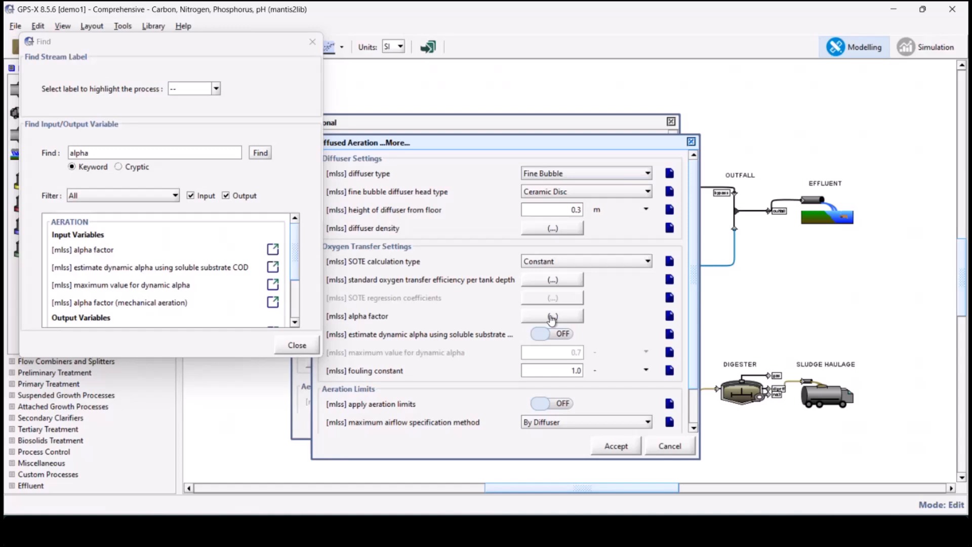
click(312, 351)
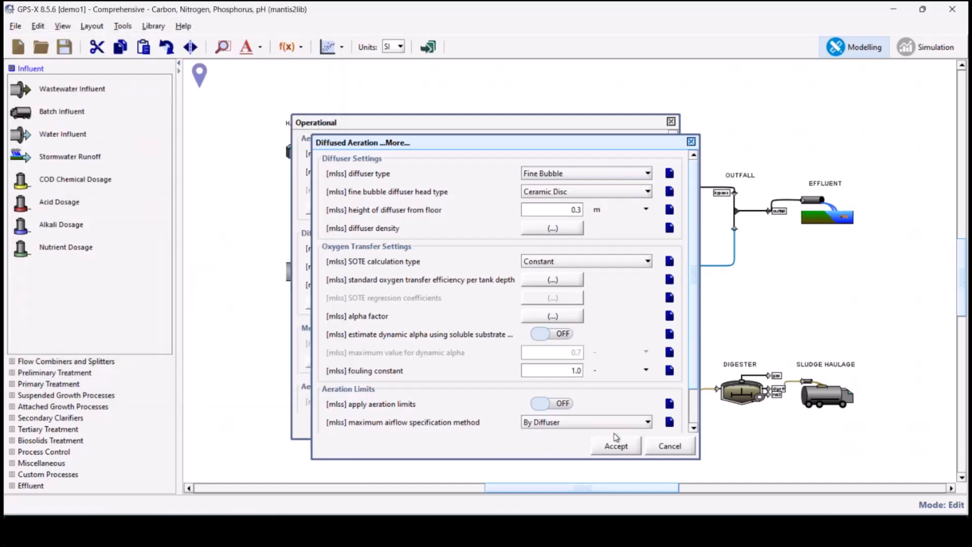
click(670, 446)
click(650, 425)
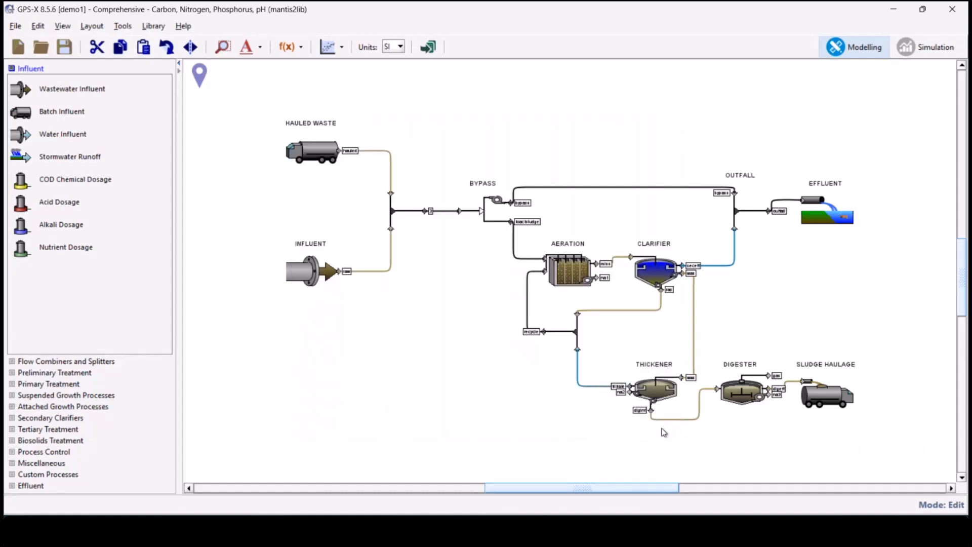
- Review the clarifier's summary of changes from the default values
mouse_move(595, 325)
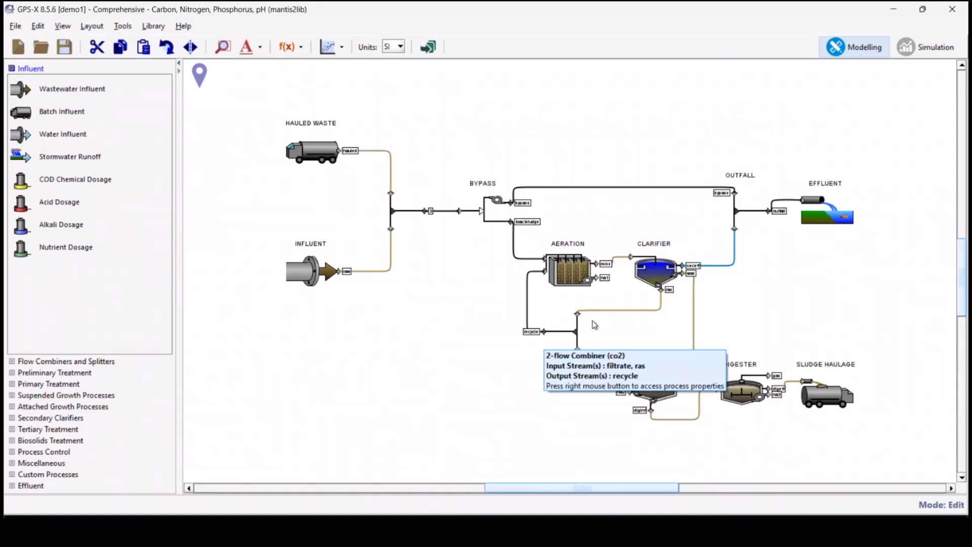
right_click(656, 274)
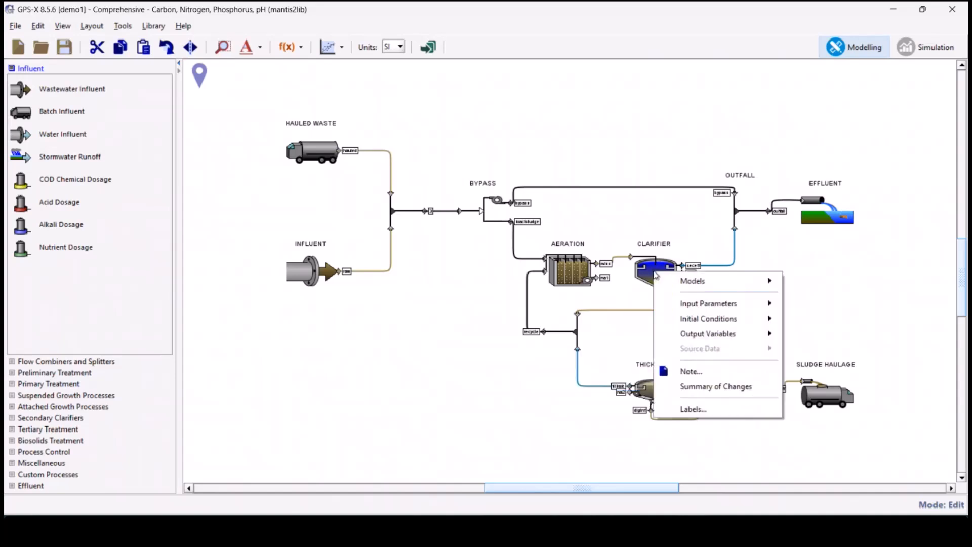
click(749, 393)
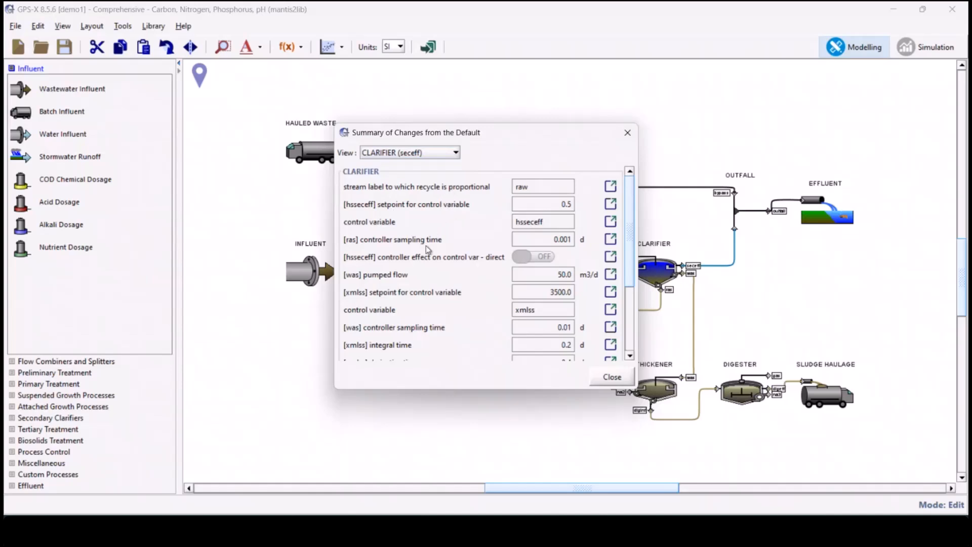
scroll(428, 278, down, 1)
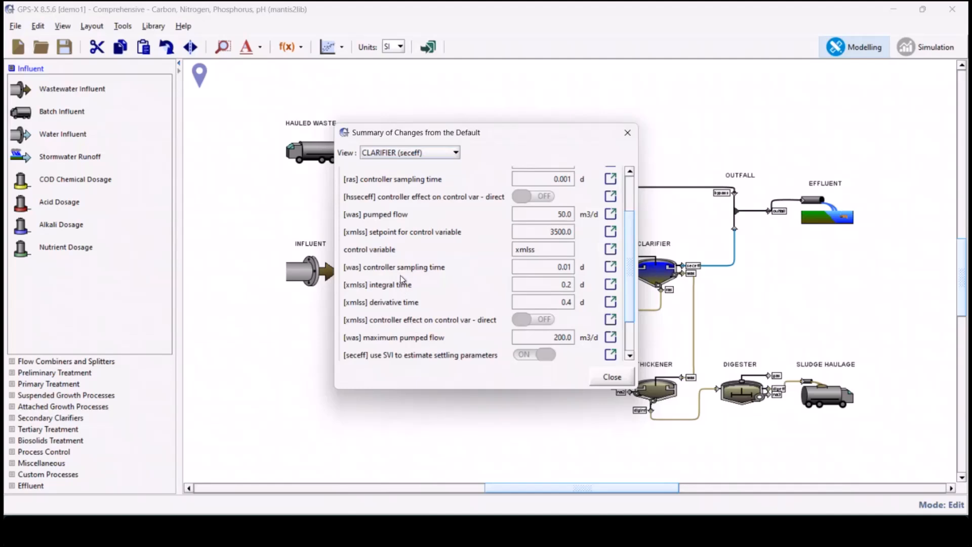
scroll(497, 269, down, 1)
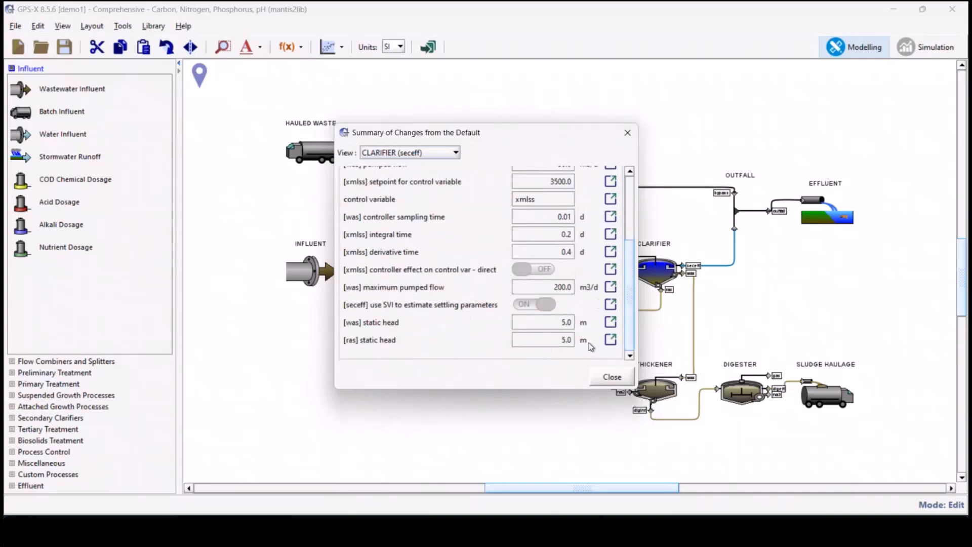
scroll(476, 302, up, 2)
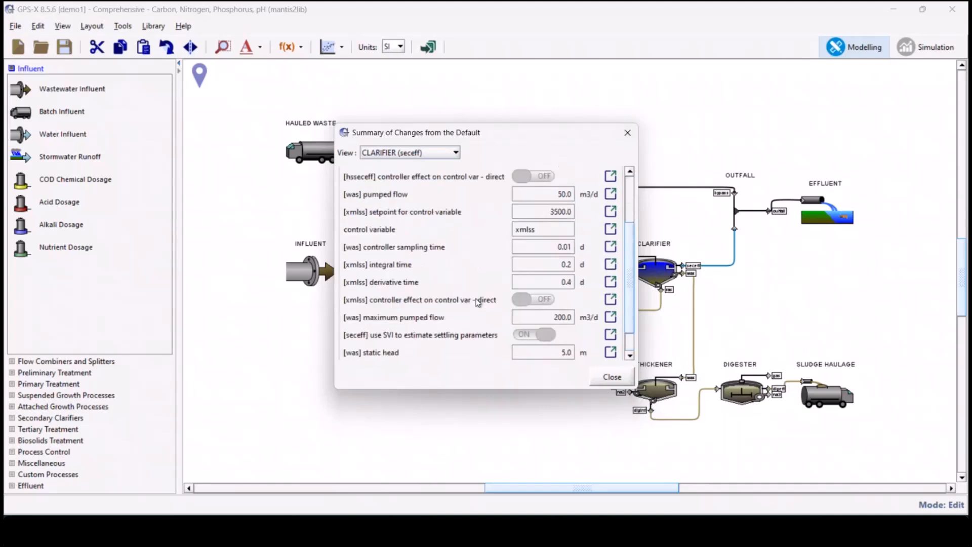
- Switch the summary of changes to AERATION (mlss), review it and close the summary
click(440, 154)
scroll(420, 220, up, 1)
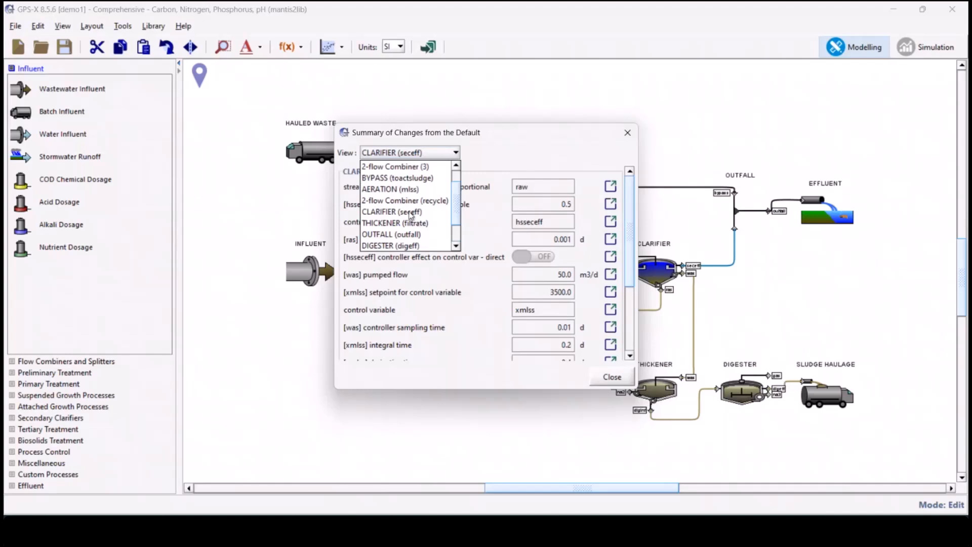
click(405, 189)
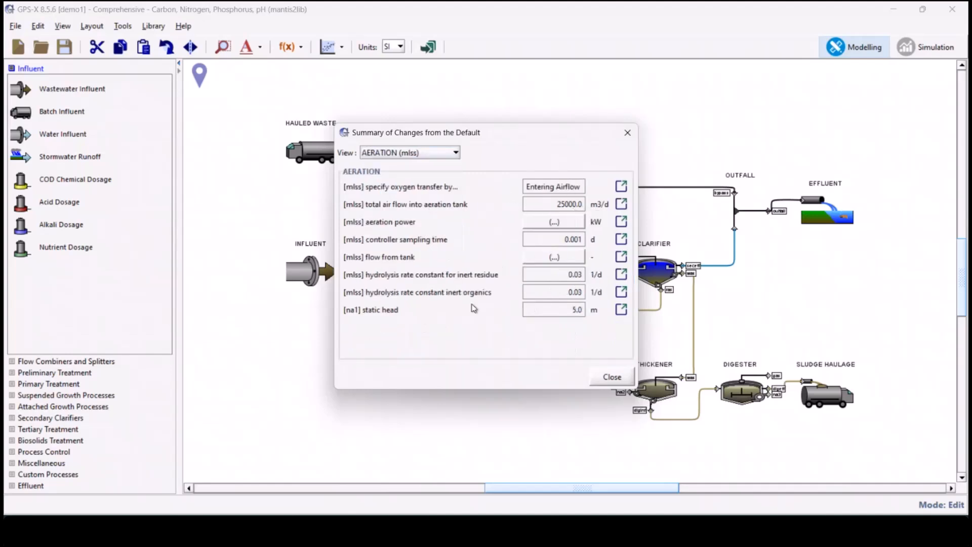
click(612, 378)
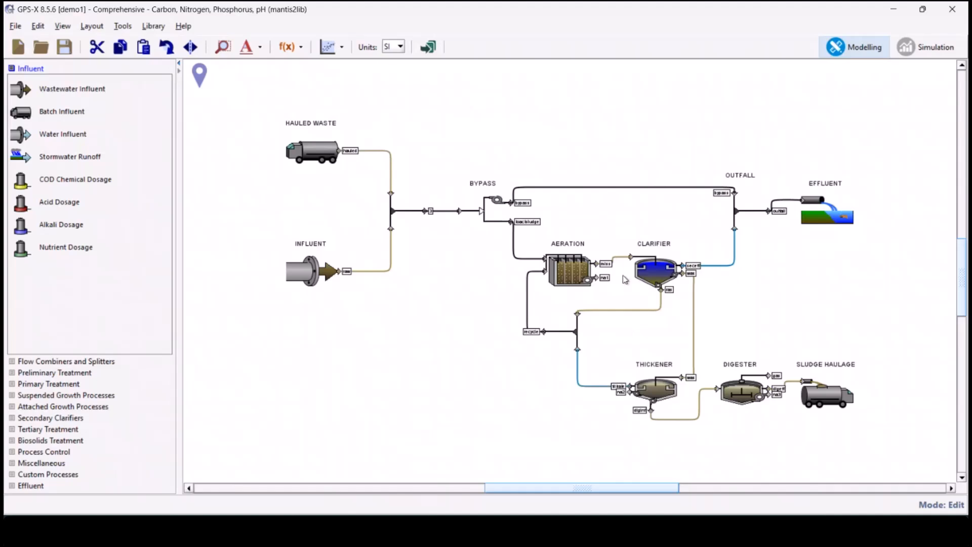
- Open the aeration tank's operational input parameters
right_click(568, 271)
mouse_move(633, 300)
click(737, 311)
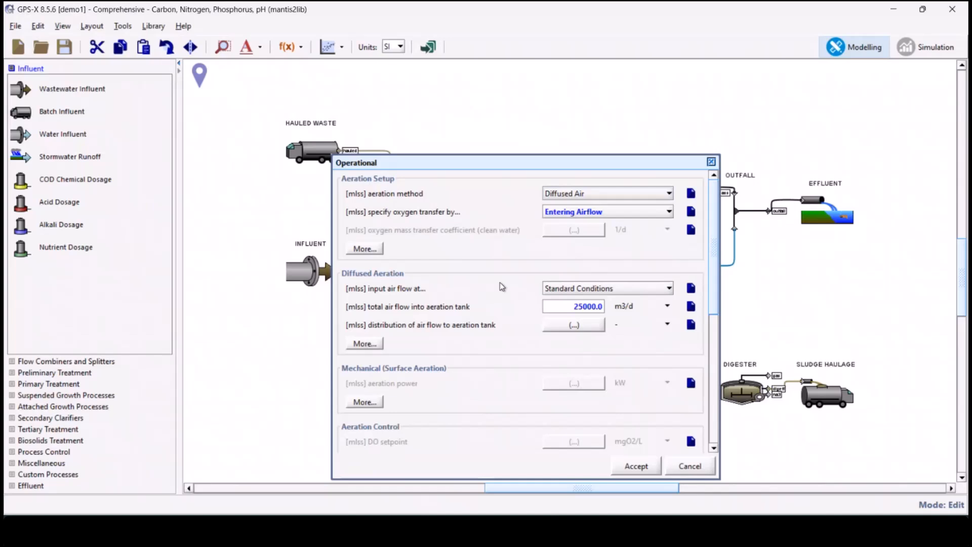
- Check the options for the total air flow's label, review the remaining operational parameters and close the form without changes
drag(512, 162, 517, 100)
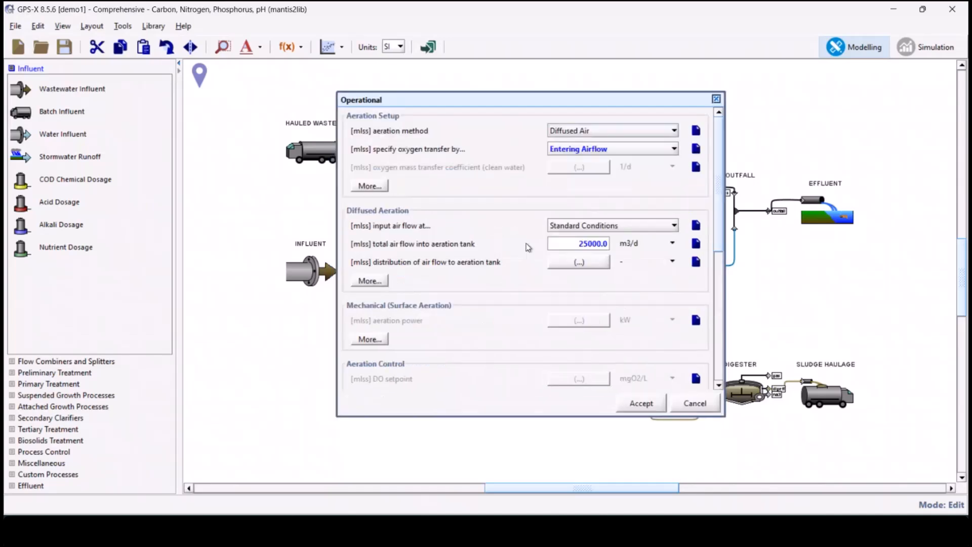
right_click(424, 248)
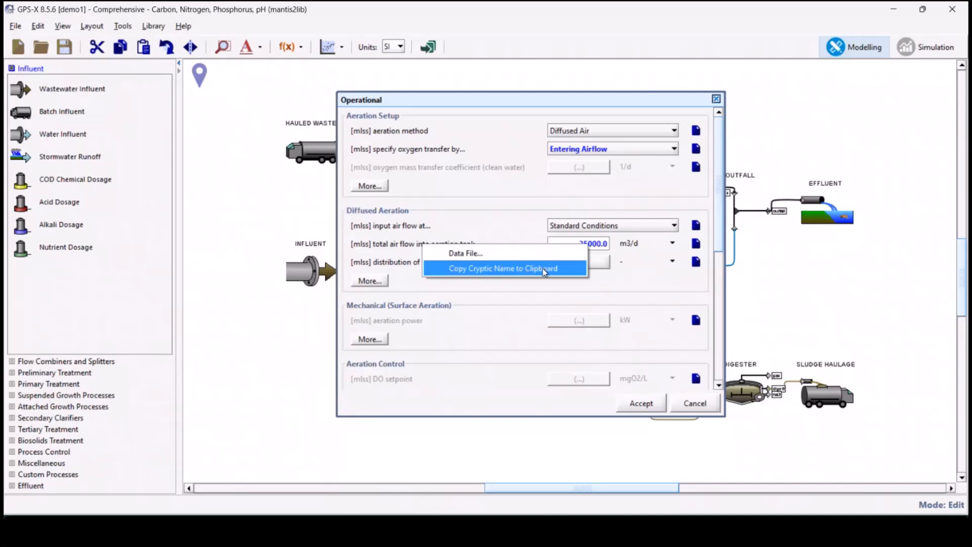
click(490, 311)
scroll(490, 311, down, 1)
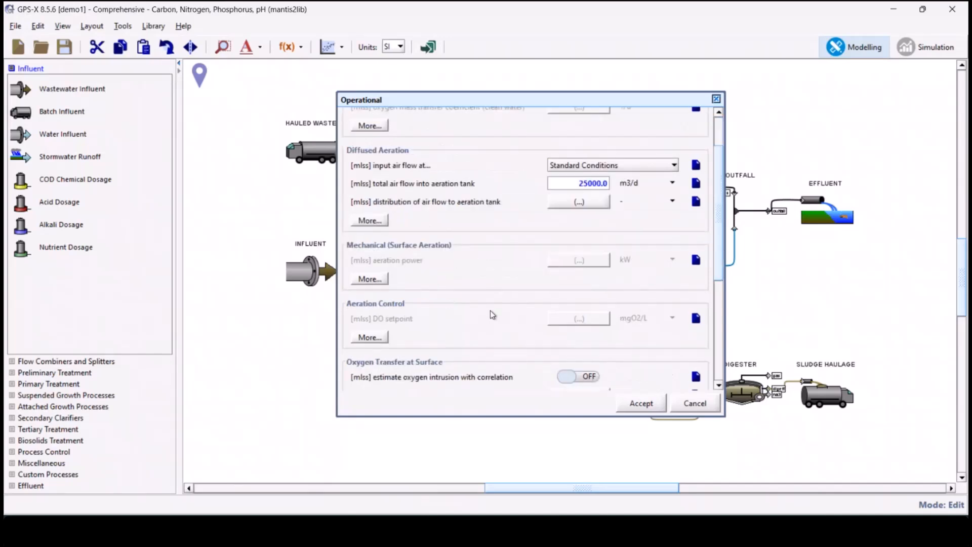
scroll(490, 310, down, 2)
click(712, 409)
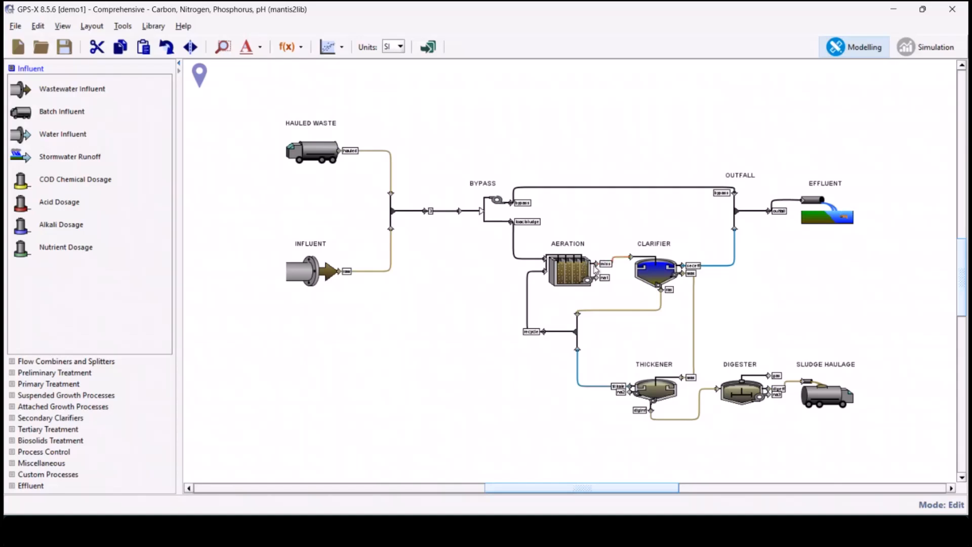
- Copy the cryptic name of the mixed liquor suspended solids from the mlss stream's Concentrations output variables, and accept the form
right_click(604, 263)
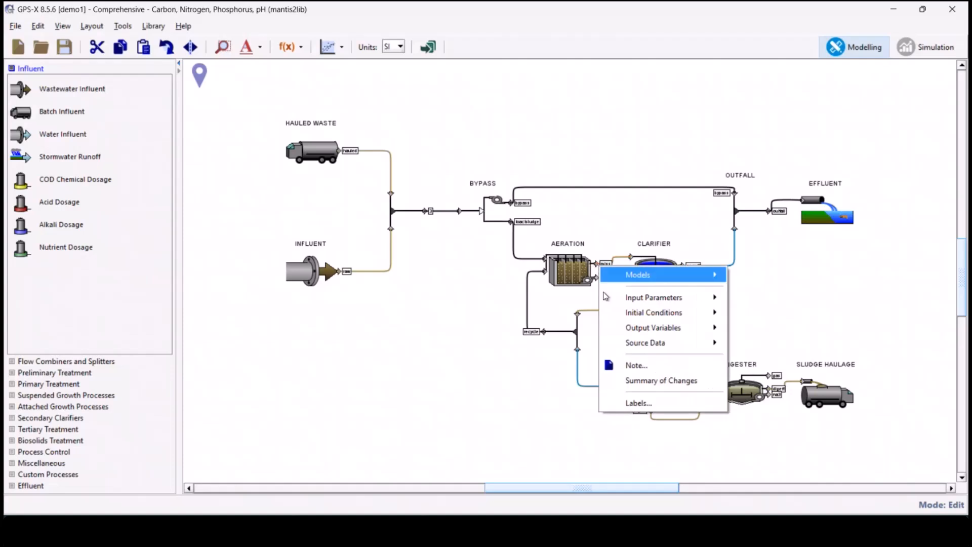
mouse_move(701, 330)
mouse_move(735, 334)
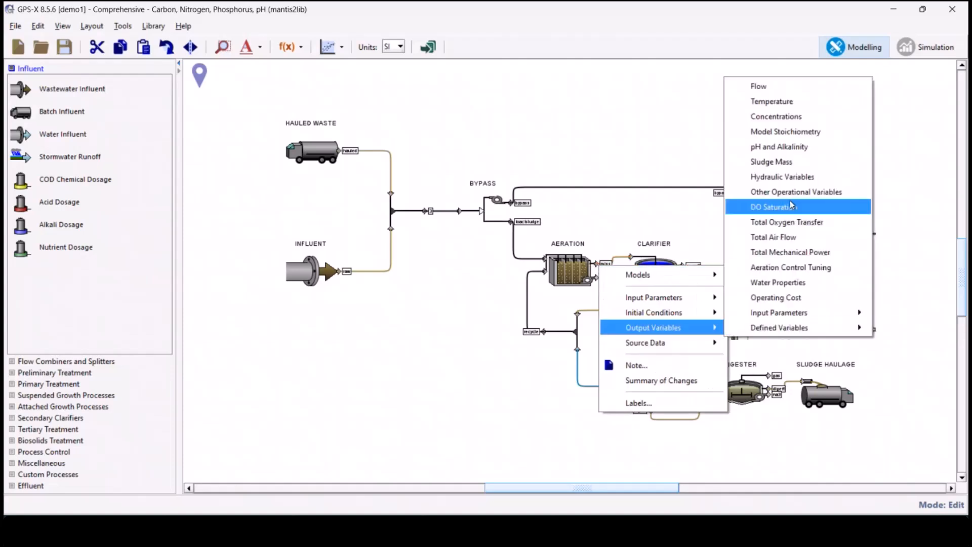
click(774, 121)
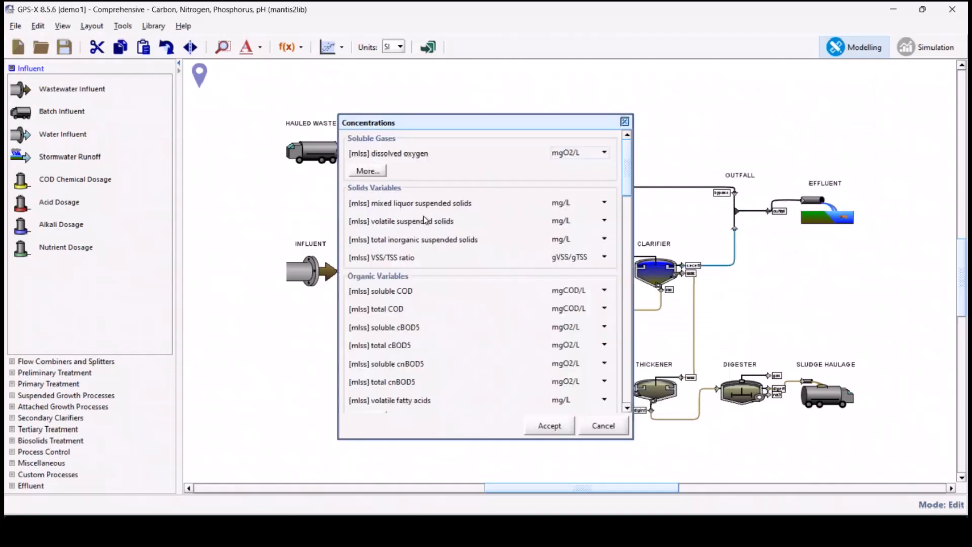
right_click(398, 205)
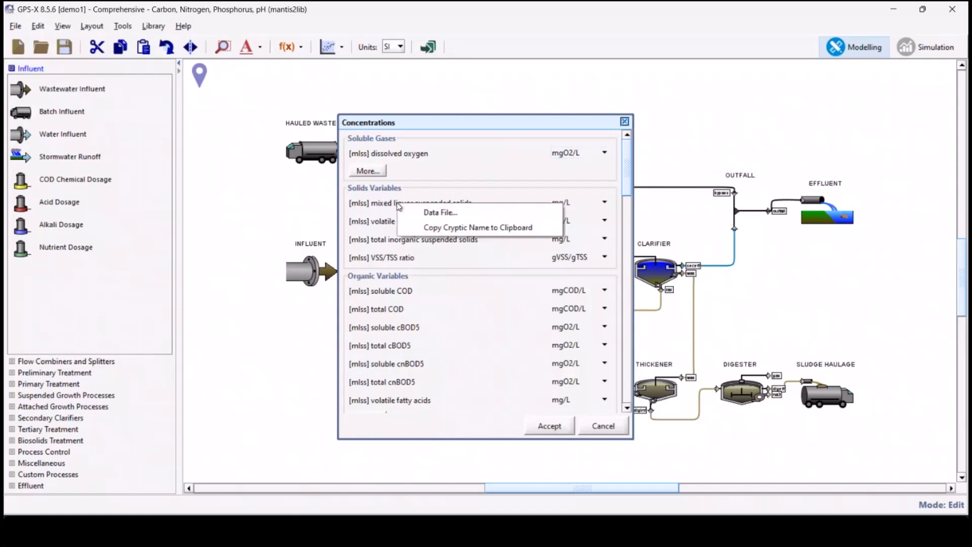
click(429, 229)
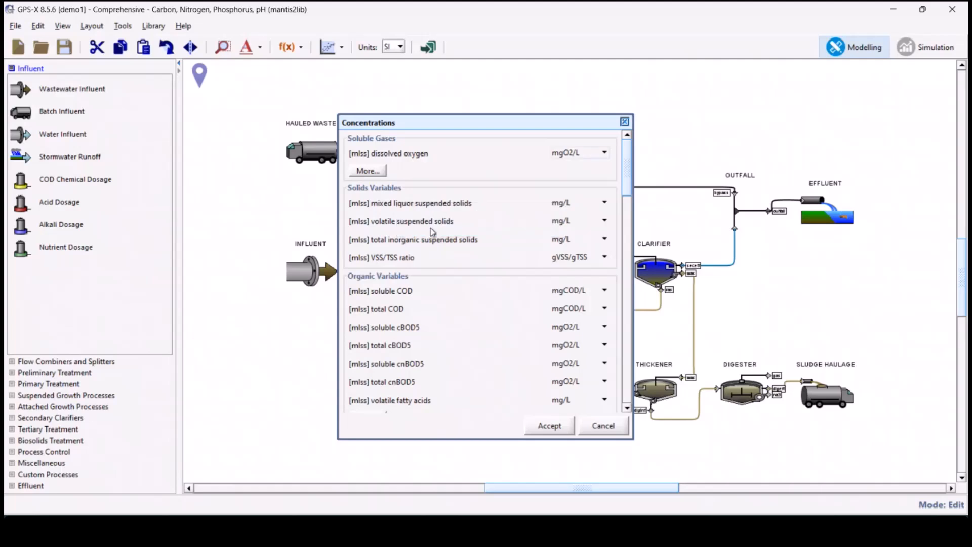
click(561, 426)
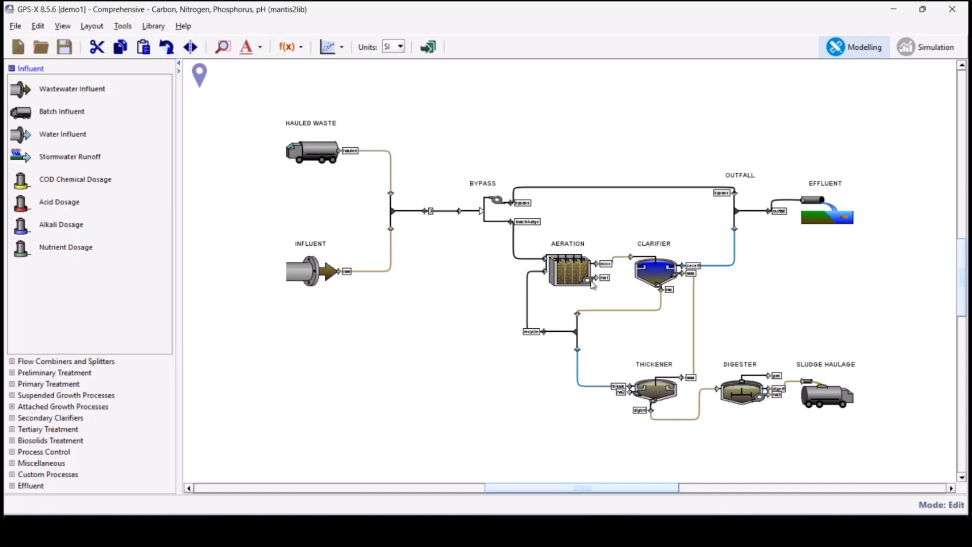
- Turn on the pumped flow controller in the aeration tank's operational input parameters
right_click(573, 264)
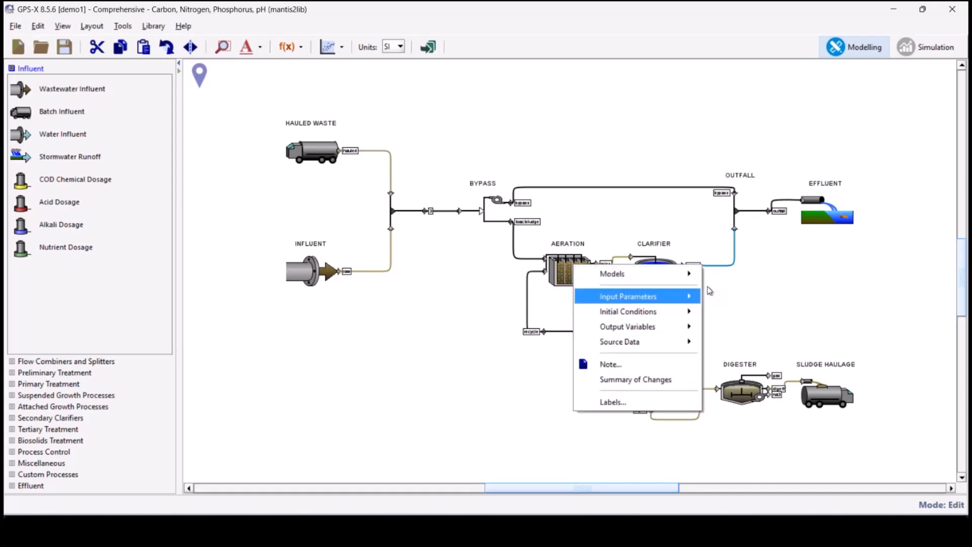
mouse_move(659, 296)
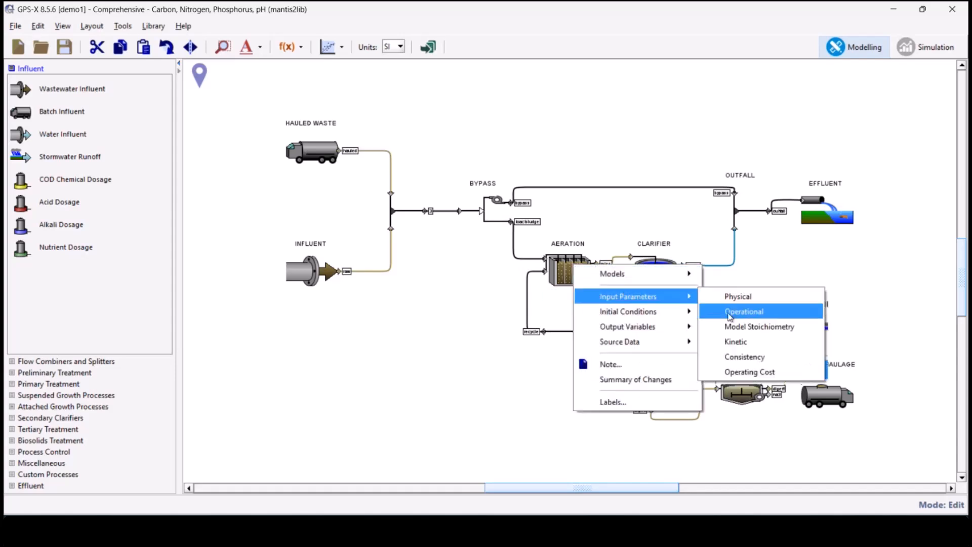
click(730, 316)
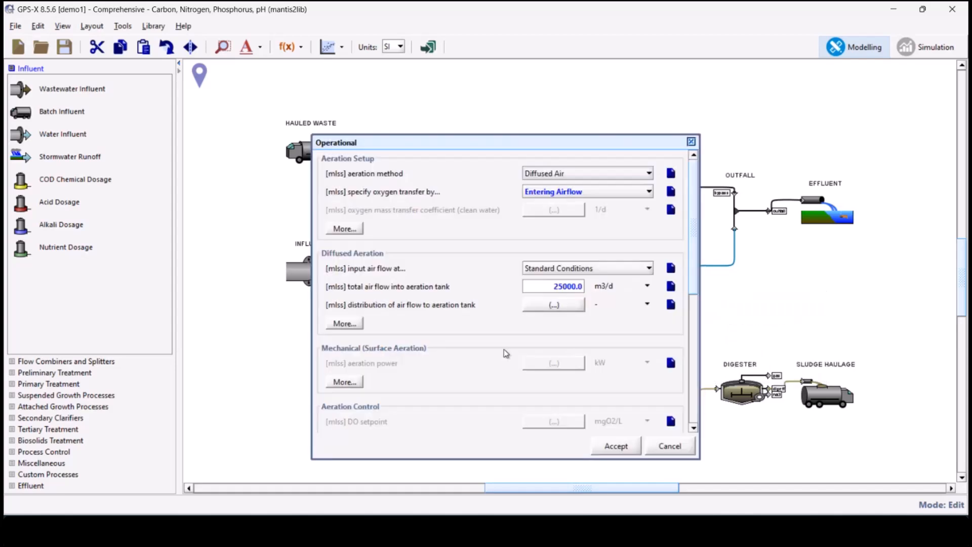
scroll(463, 359, down, 3)
scroll(463, 359, down, 3)
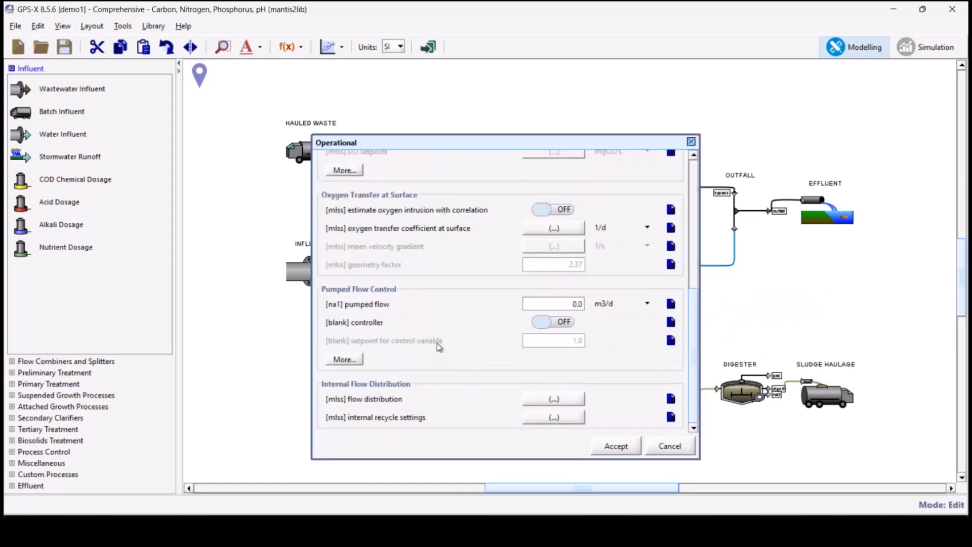
click(532, 320)
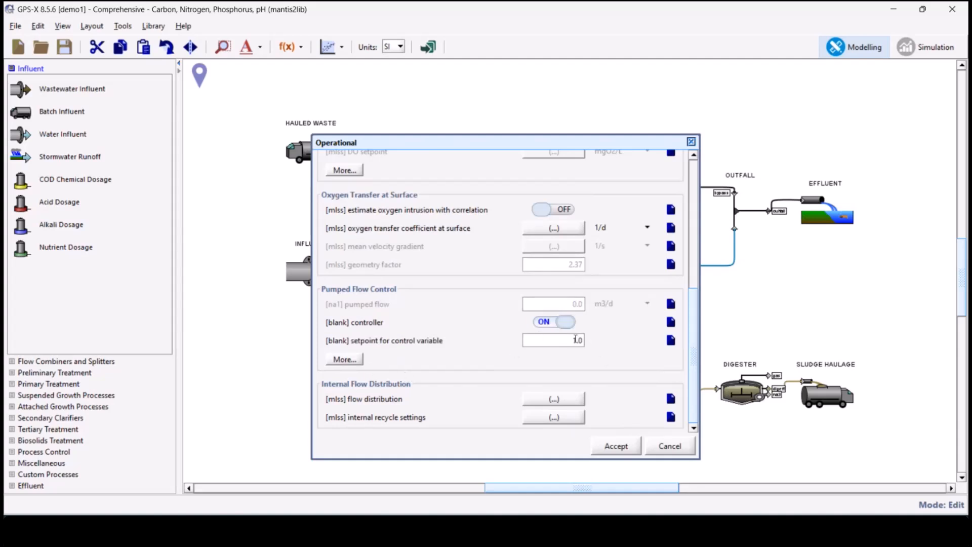
- Try xmlss as the control variable in the additional pumped flow control settings, and cancel both forms
click(344, 360)
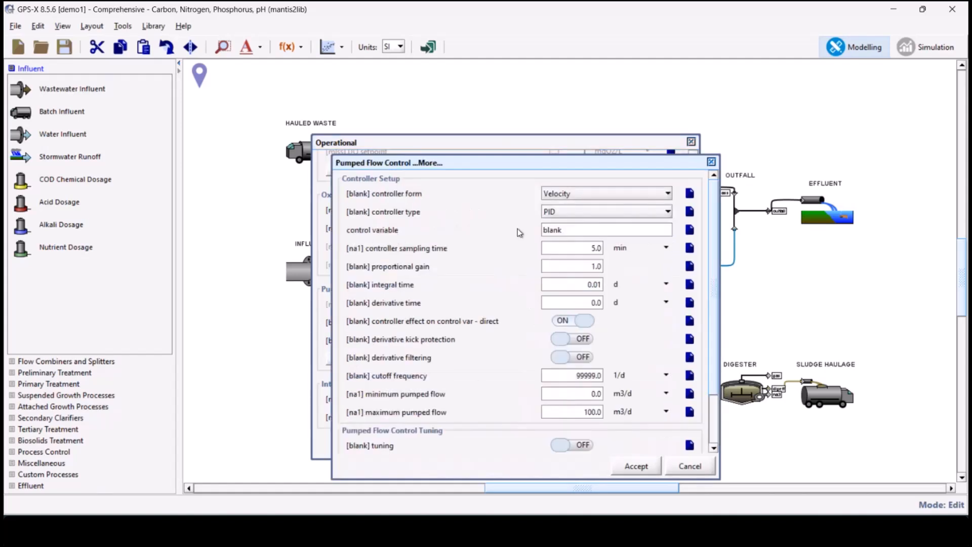
double_click(595, 229)
text(xmlss)
click(686, 466)
click(669, 442)
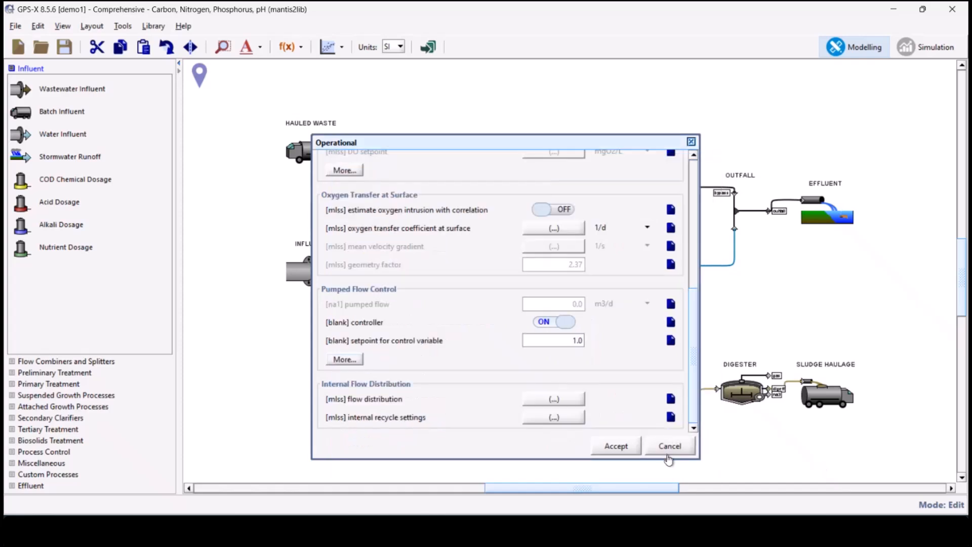
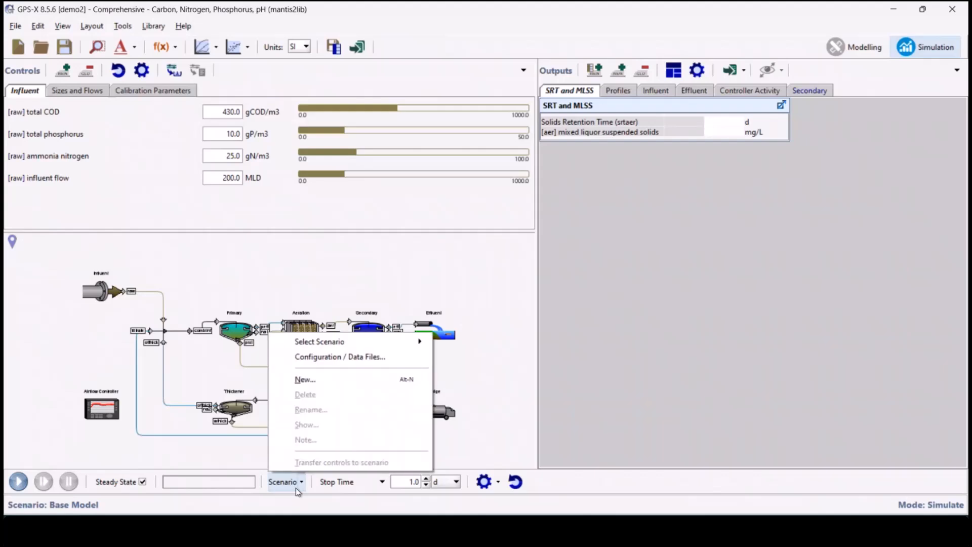
- Create a new scenario named Calibration, derived from the Base Model
mouse_move(359, 345)
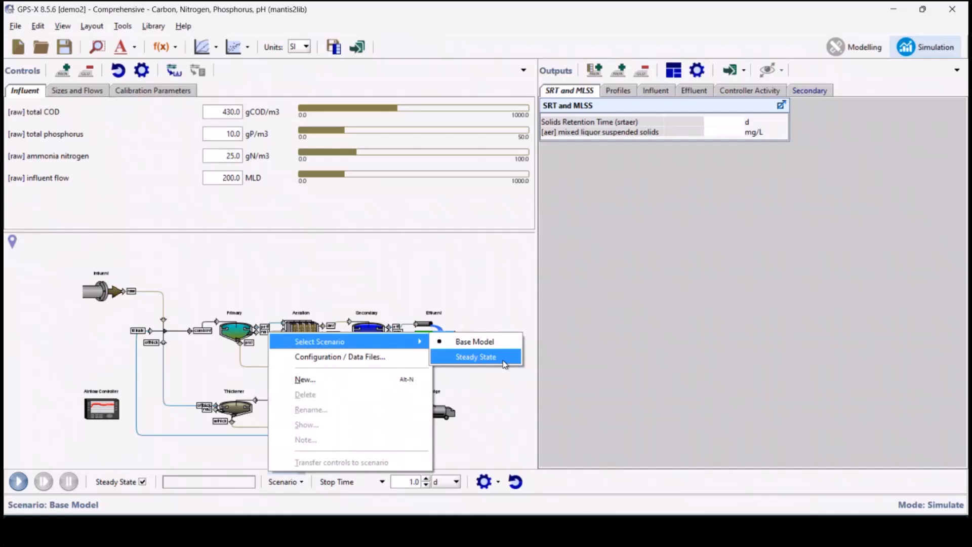
click(361, 381)
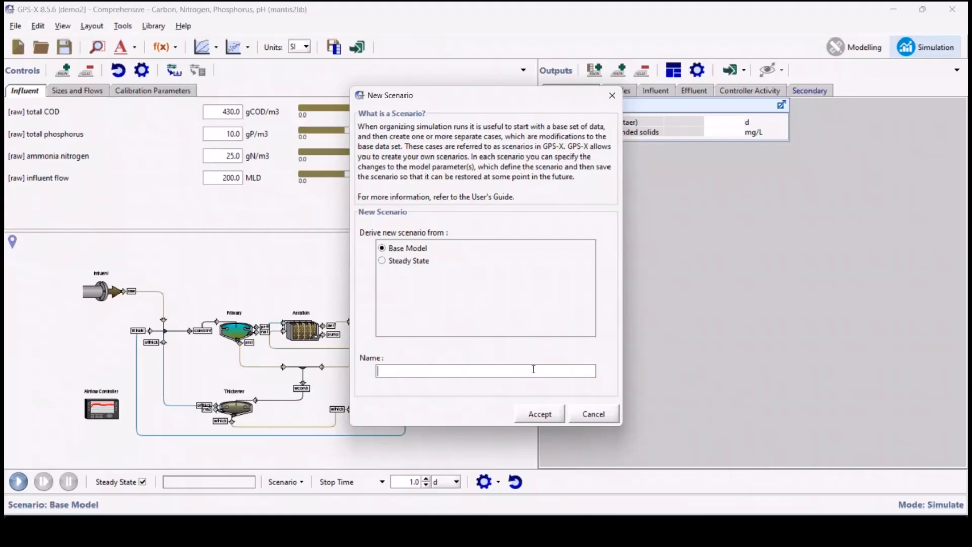
text(Calibration)
click(553, 415)
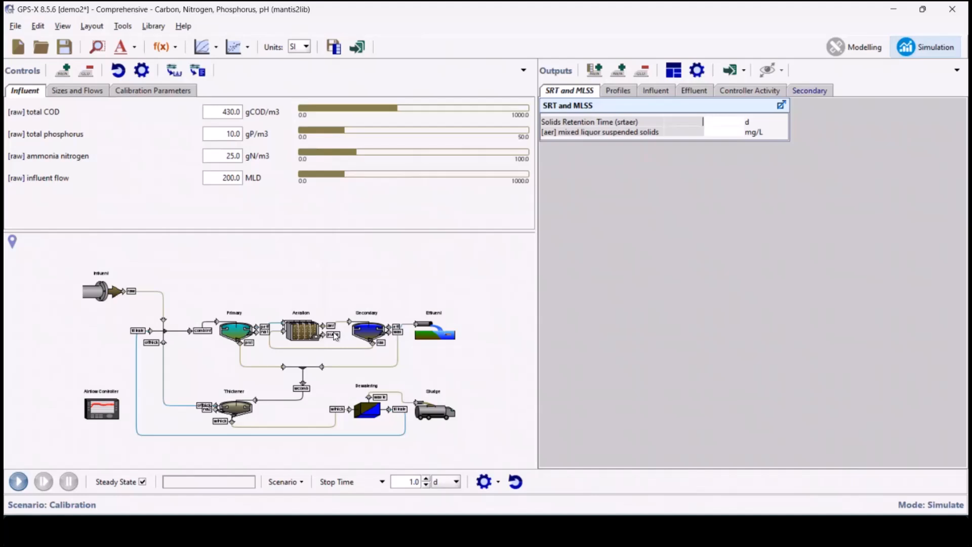
- Show the Calibration Parameters controls and set clarification to 0.75 in the secondary clarifier's settling parameters
right_click(368, 333)
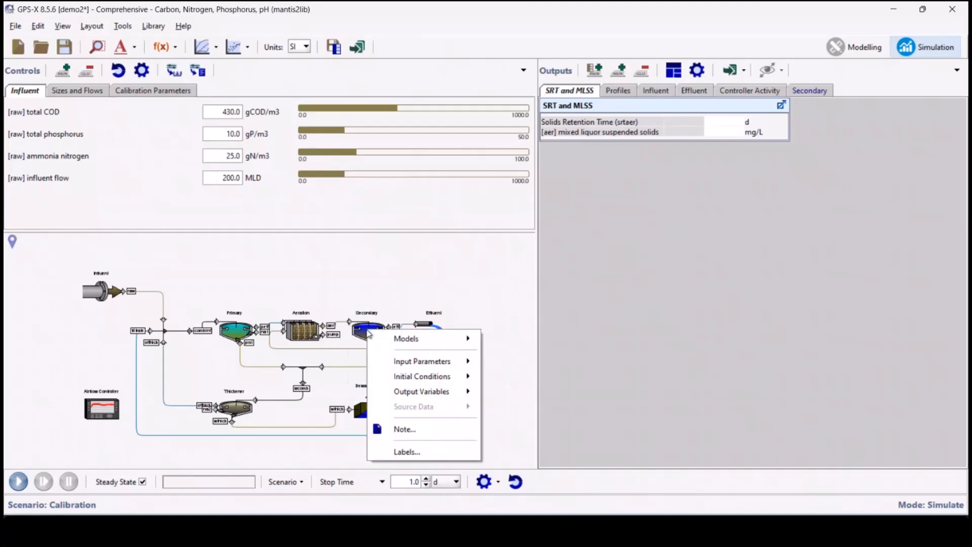
mouse_move(426, 359)
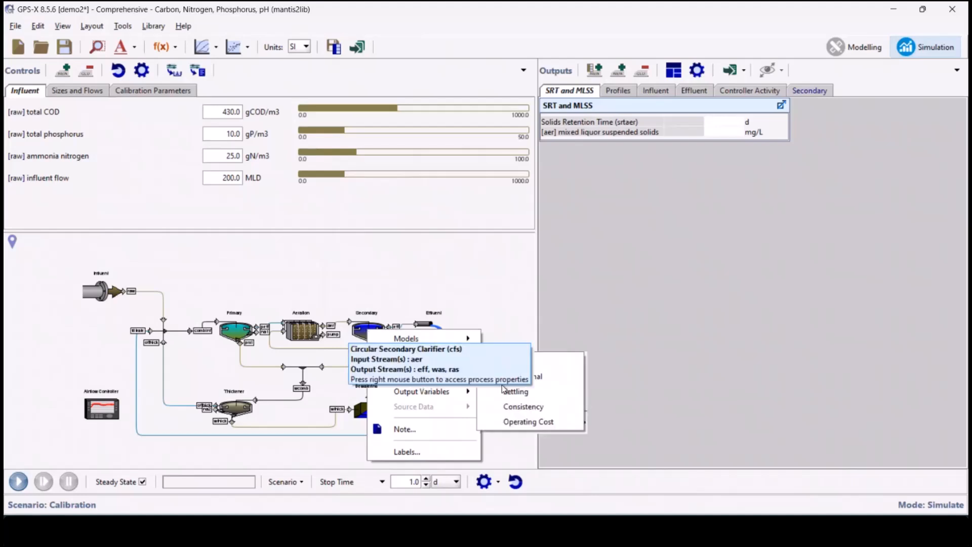
click(532, 396)
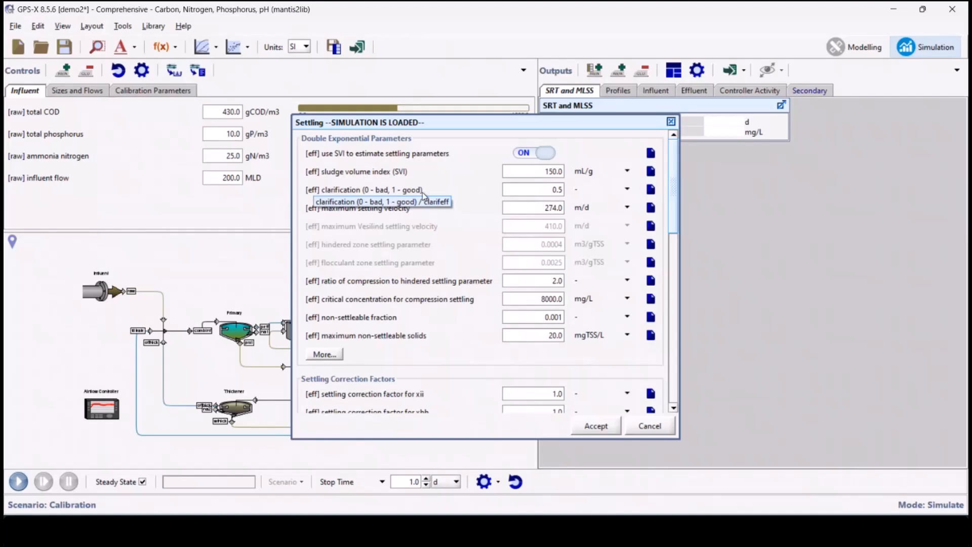
click(161, 91)
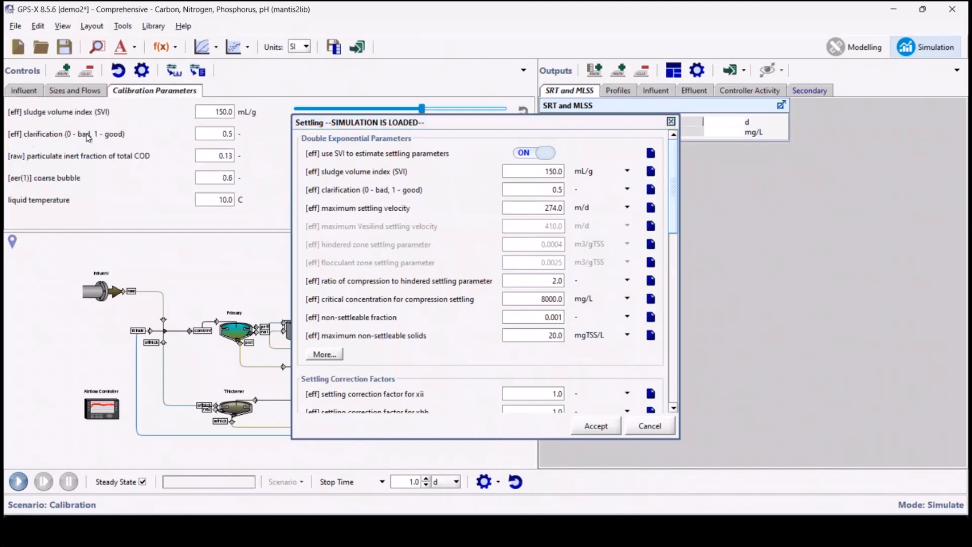
drag(348, 119, 456, 154)
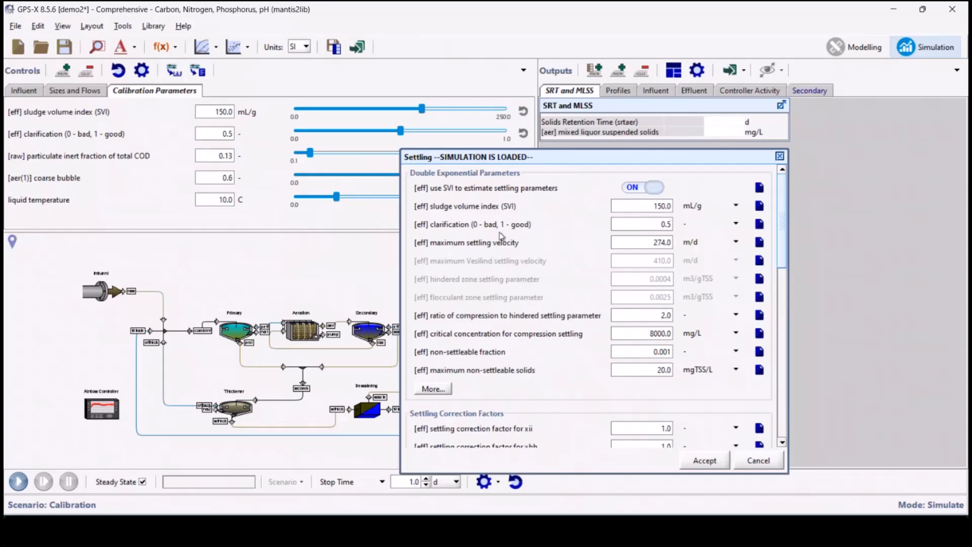
drag(659, 225, 725, 224)
text(0.75)
click(712, 463)
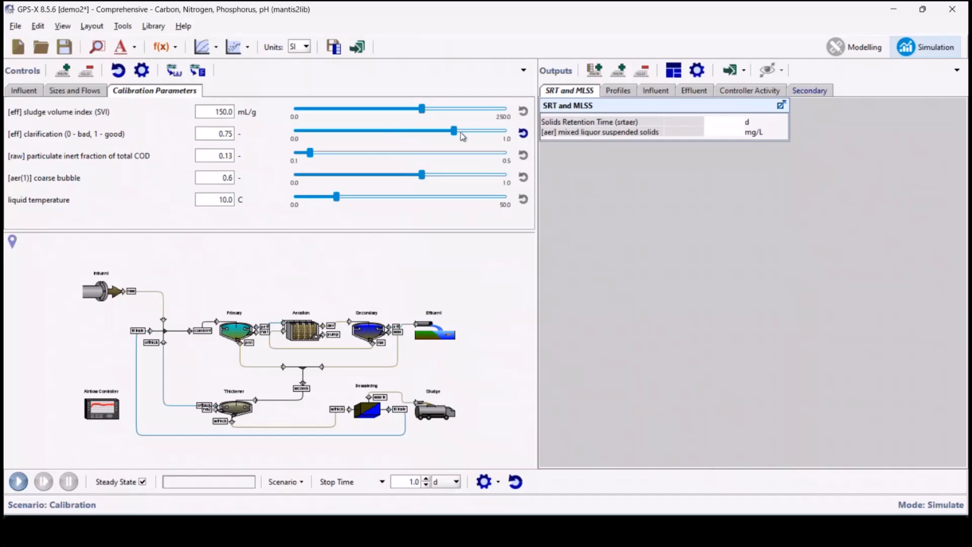
- Switch the scenario to Base Model and back to Calibration to compare their control values
click(297, 481)
mouse_move(405, 341)
click(461, 341)
click(290, 482)
mouse_move(396, 341)
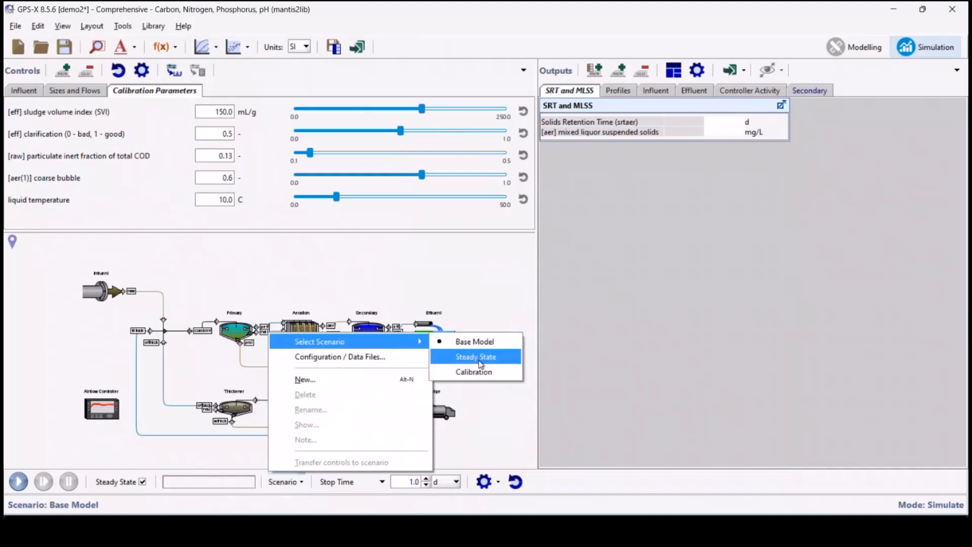
click(474, 372)
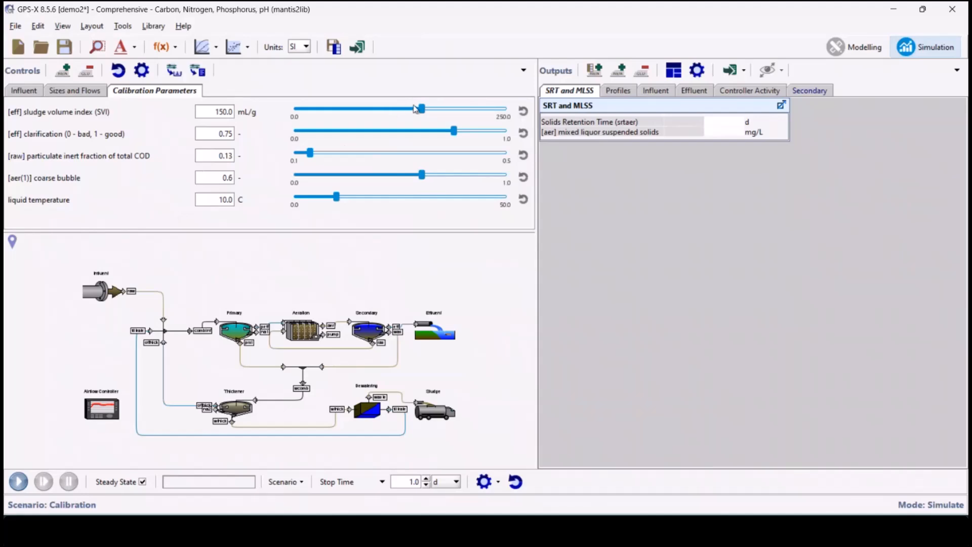
- Set SVI to 119.0, clarification to 0.694, particulate inert fraction to 0.1716 and coarse bubble to 0.703, and run the simulation
drag(423, 111, 398, 112)
drag(451, 130, 442, 131)
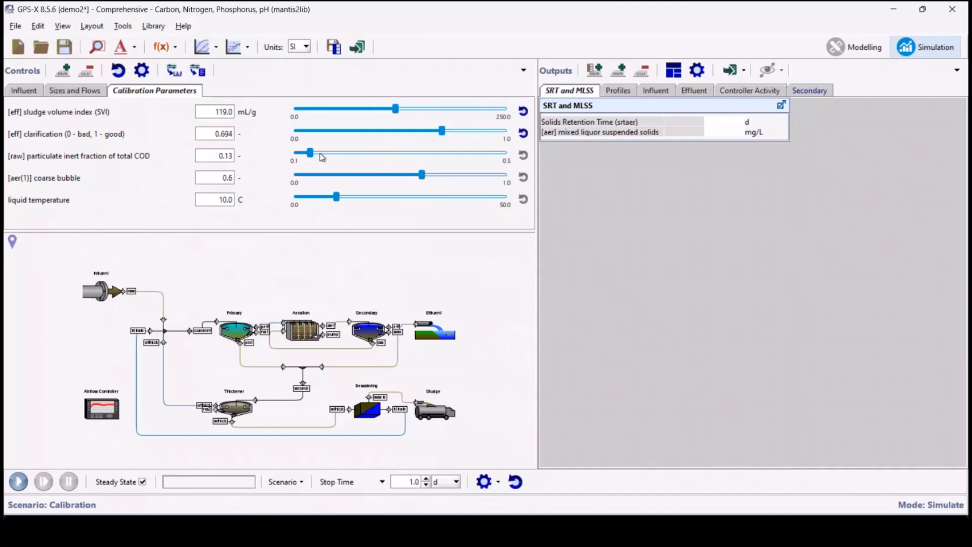
drag(311, 157, 332, 156)
drag(421, 177, 442, 178)
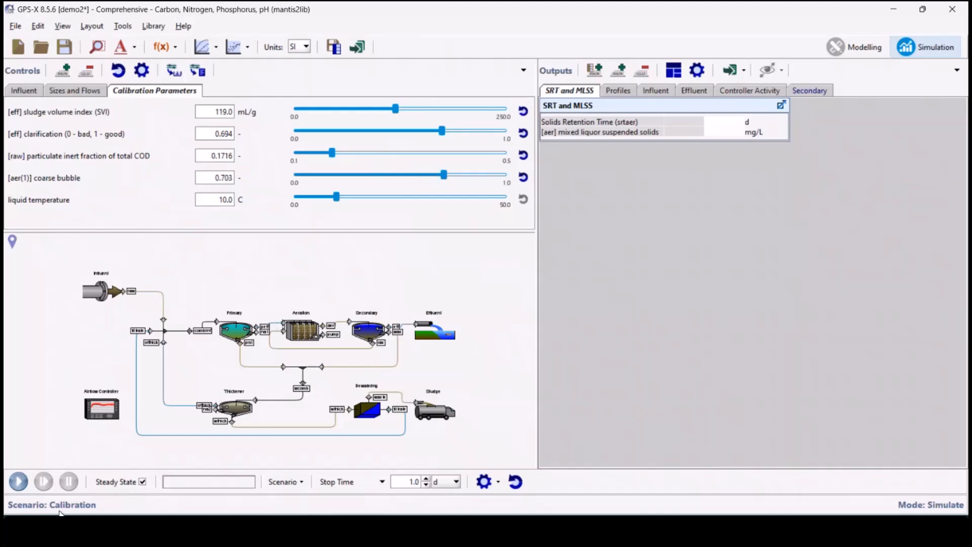
click(19, 481)
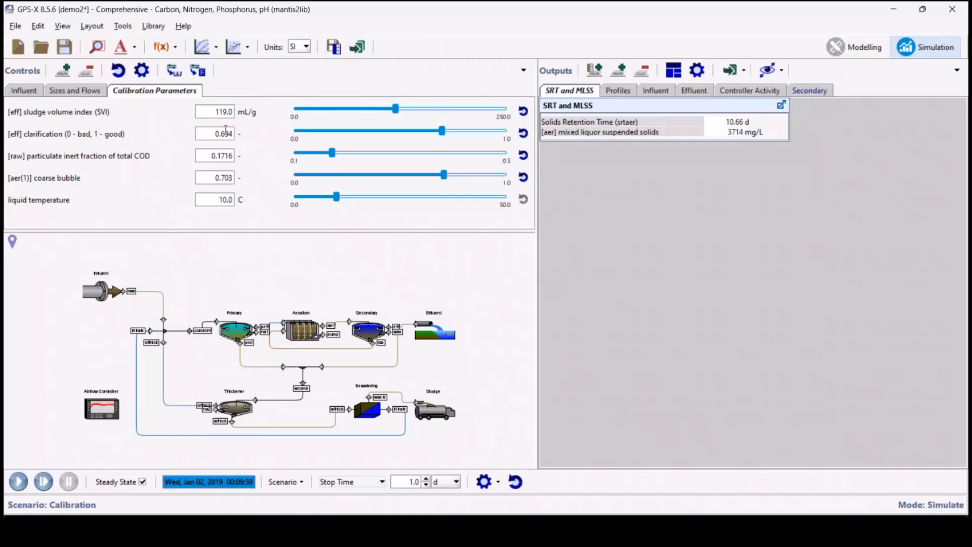
- Transfer the SVI, clarification, particulate inert fraction and coarse bubble control values to the Calibration scenario
click(199, 70)
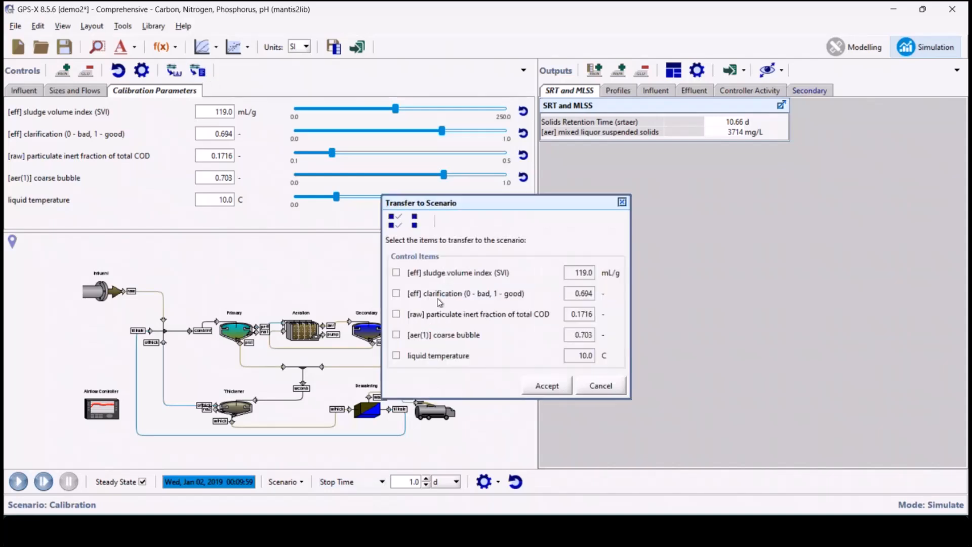
click(396, 273)
click(396, 294)
click(396, 313)
click(396, 335)
click(546, 387)
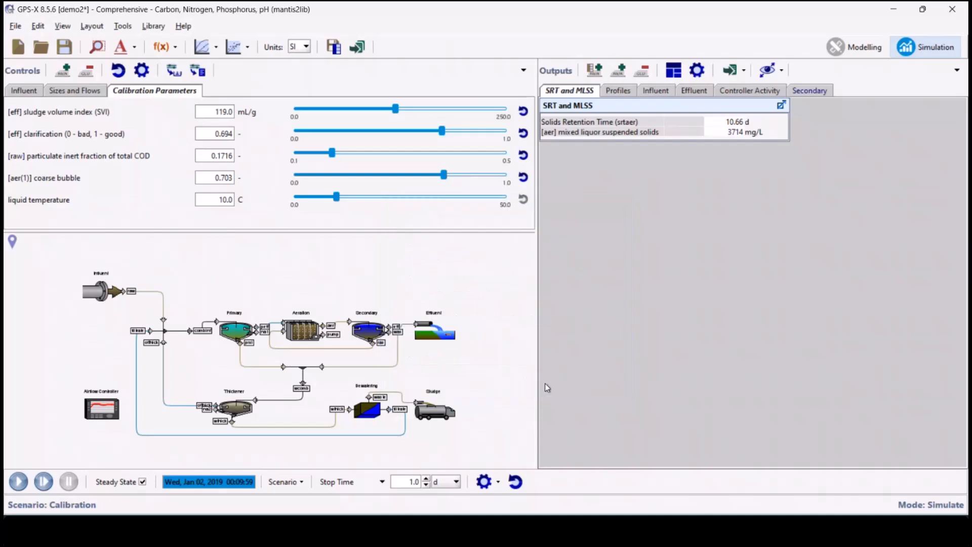
- Review the parameter values stored in the Calibration scenario against the base values and accept them
click(303, 486)
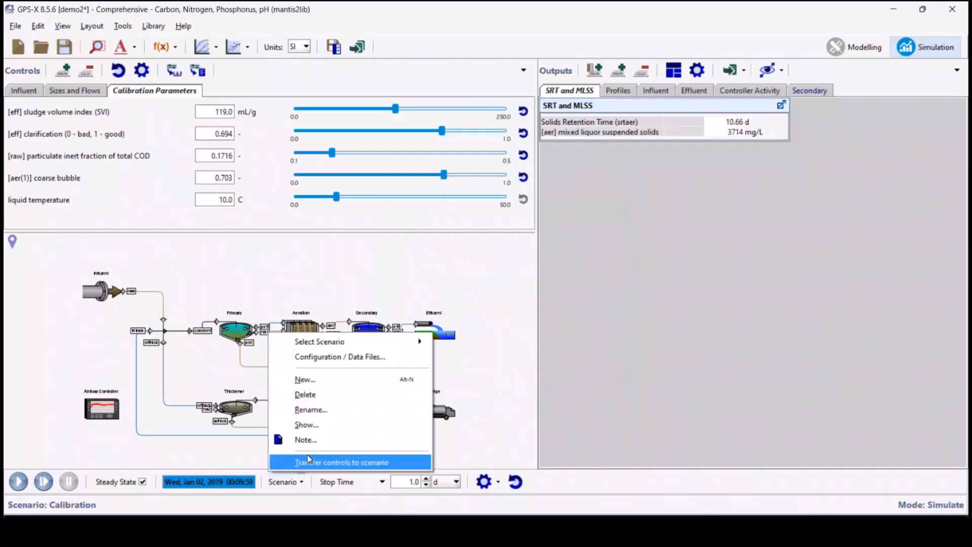
click(322, 425)
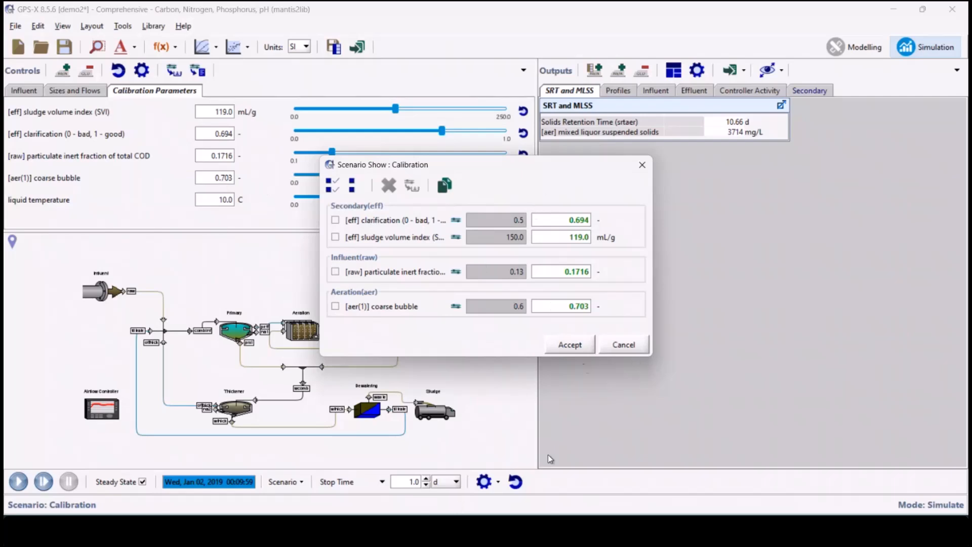
click(577, 347)
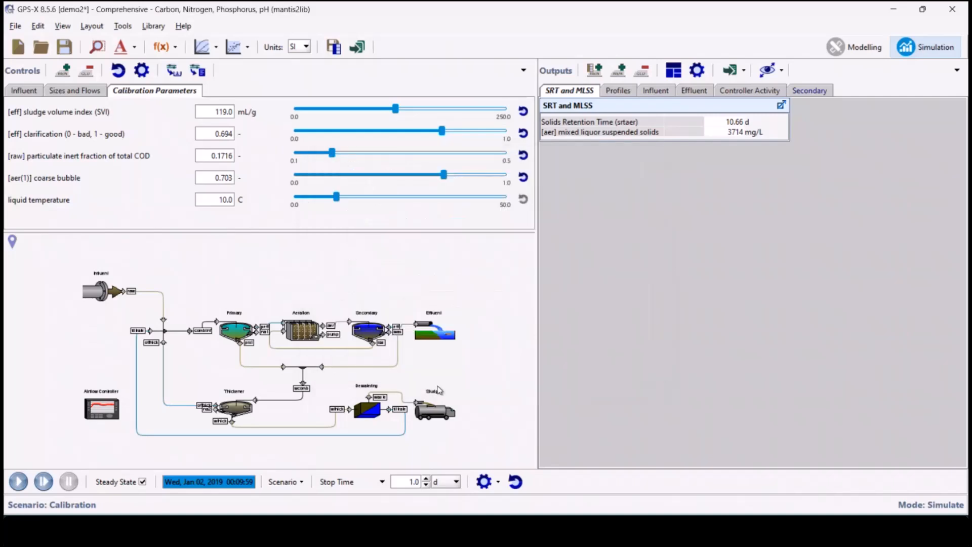
- Switch to the Base Model scenario to view its calibration parameters, and return to the Calibration scenario
click(284, 481)
mouse_move(416, 342)
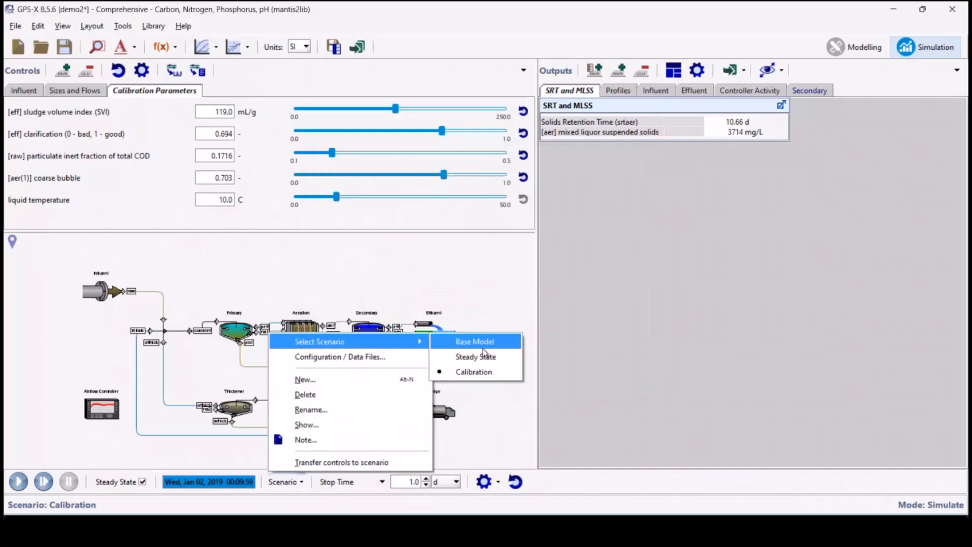
click(473, 341)
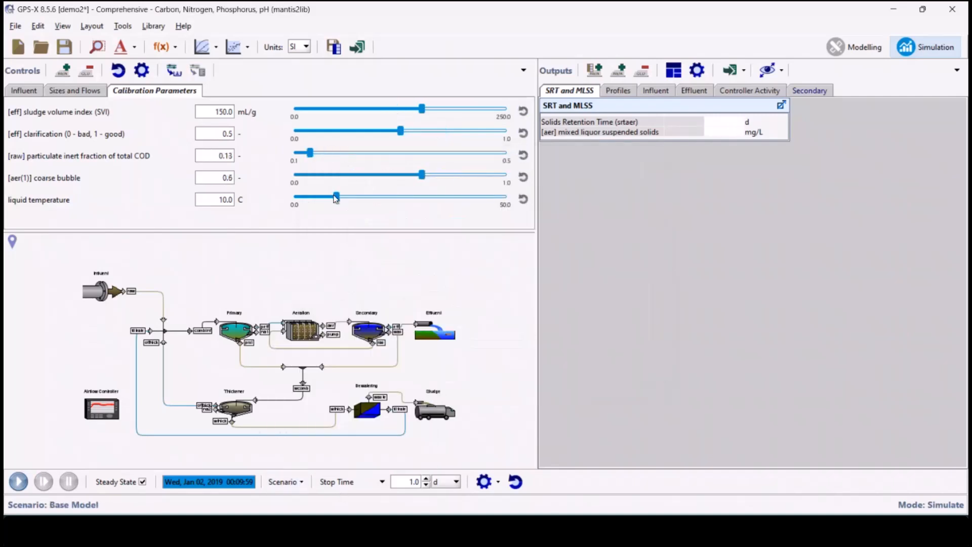
click(284, 481)
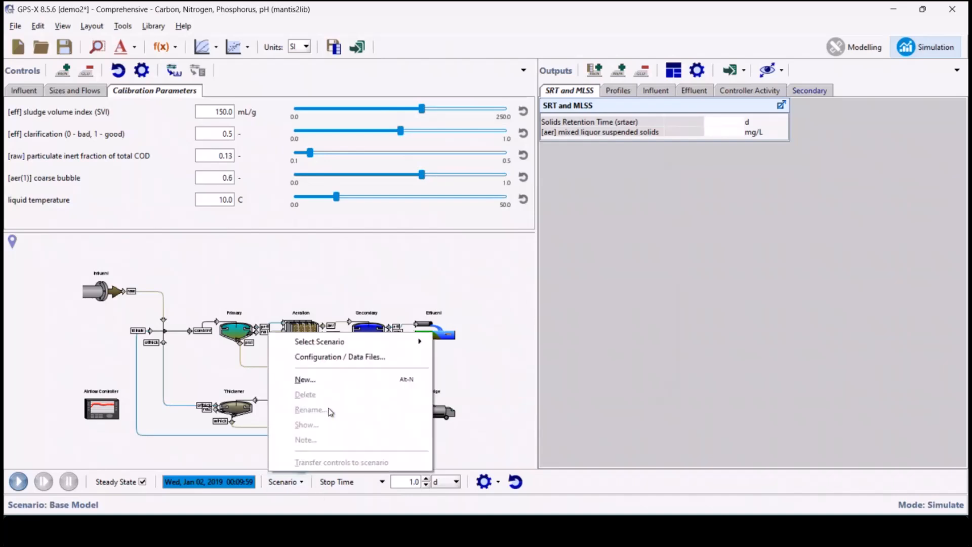
mouse_move(415, 342)
click(473, 372)
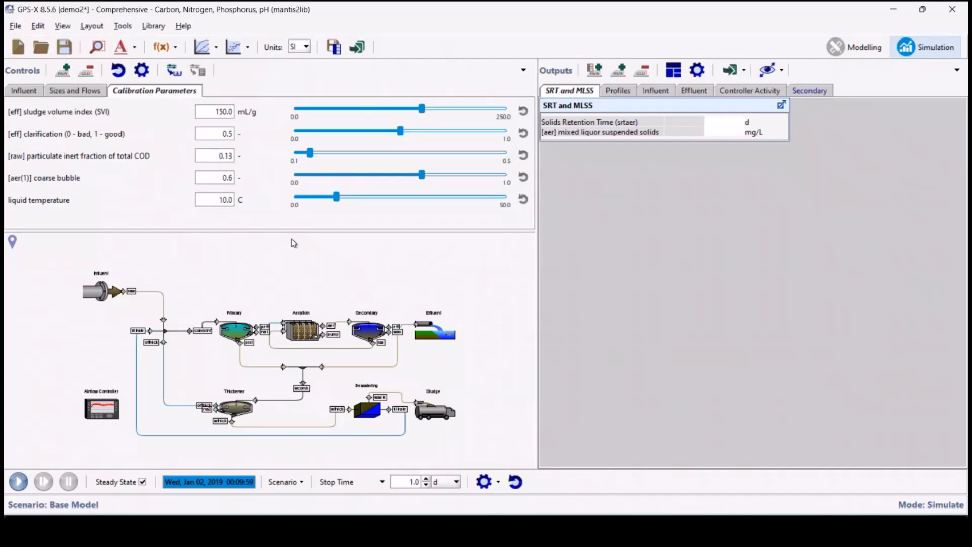
click(285, 482)
mouse_move(324, 341)
click(463, 371)
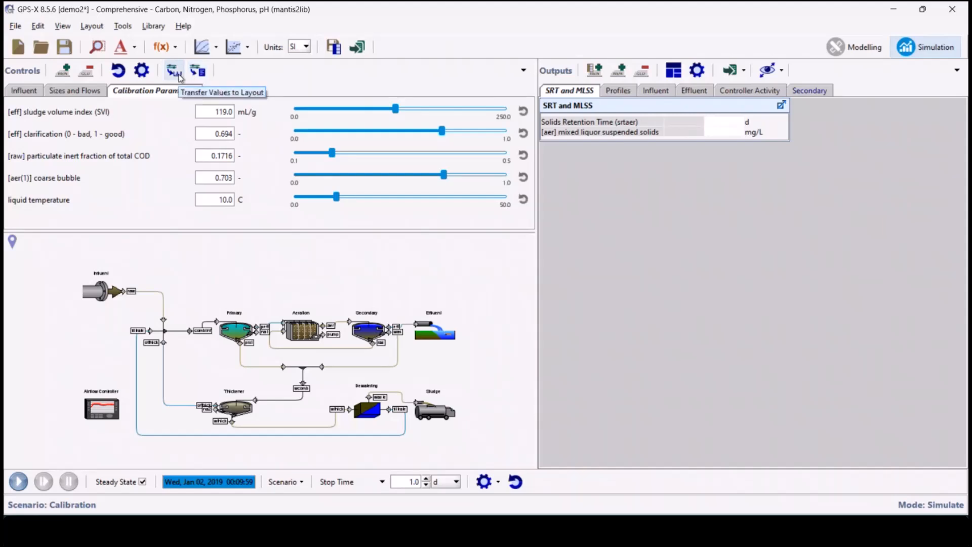
click(174, 71)
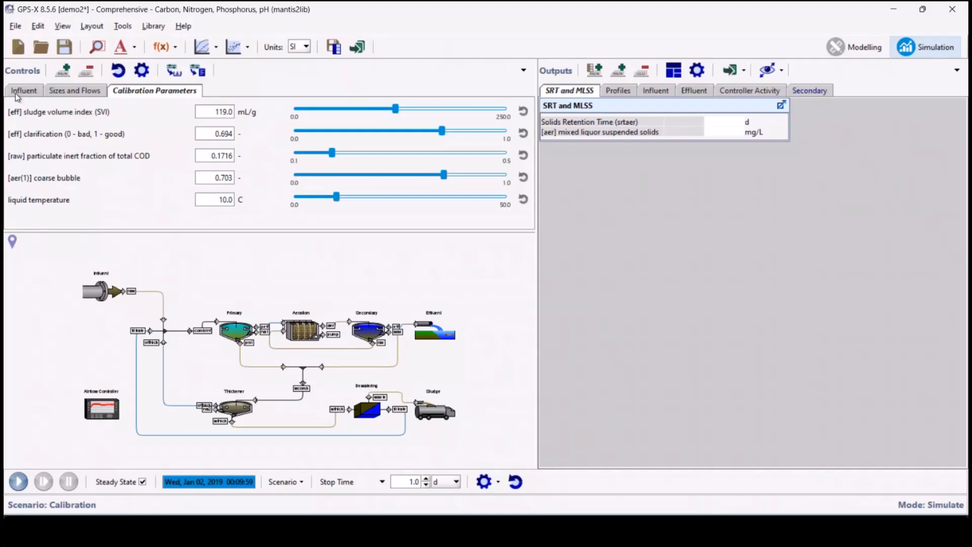
click(298, 485)
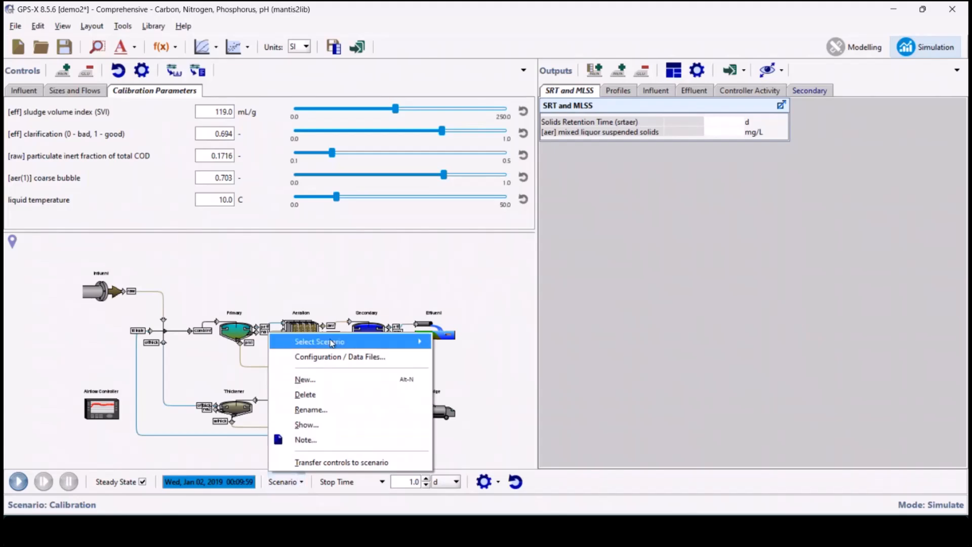
- Show the Influent controls and run the steady-state simulation for the Calibration scenario
mouse_move(331, 343)
click(36, 92)
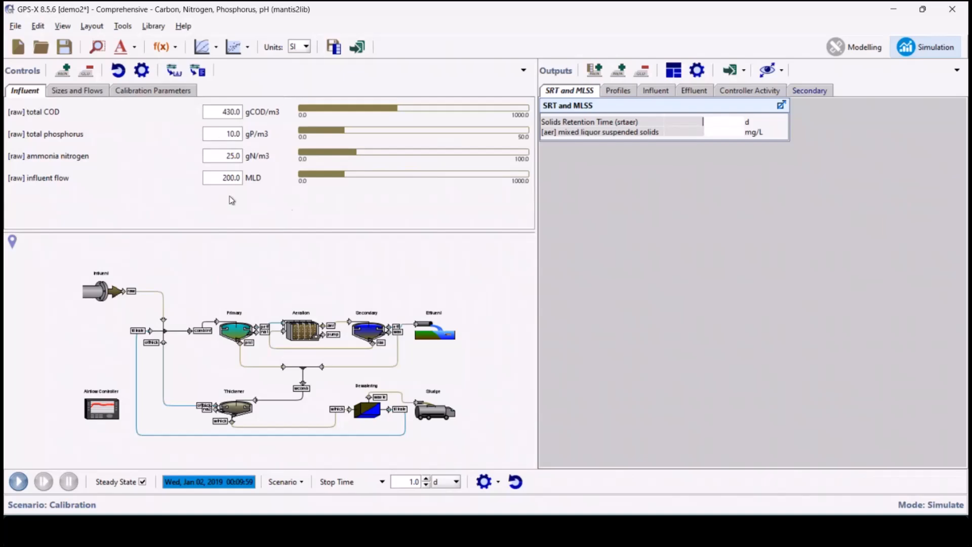
click(28, 482)
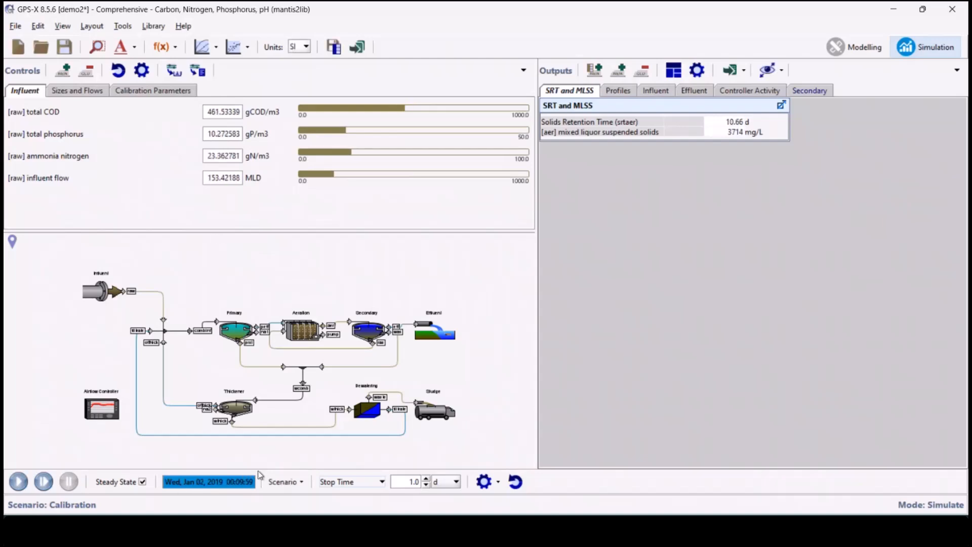
- Check which data files the Base Model and Calibration scenarios use in the scenario configuration, leaving them unedited
click(285, 481)
mouse_move(371, 345)
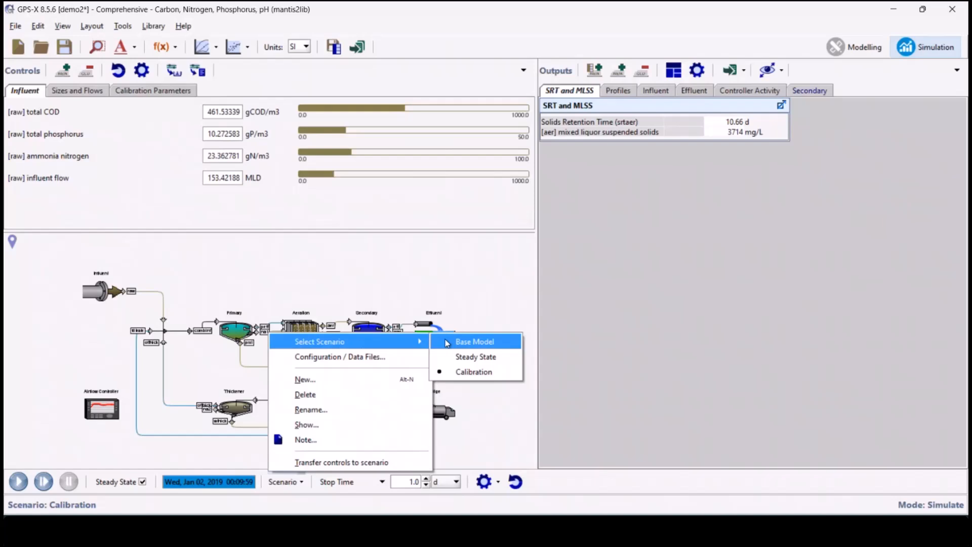
click(339, 361)
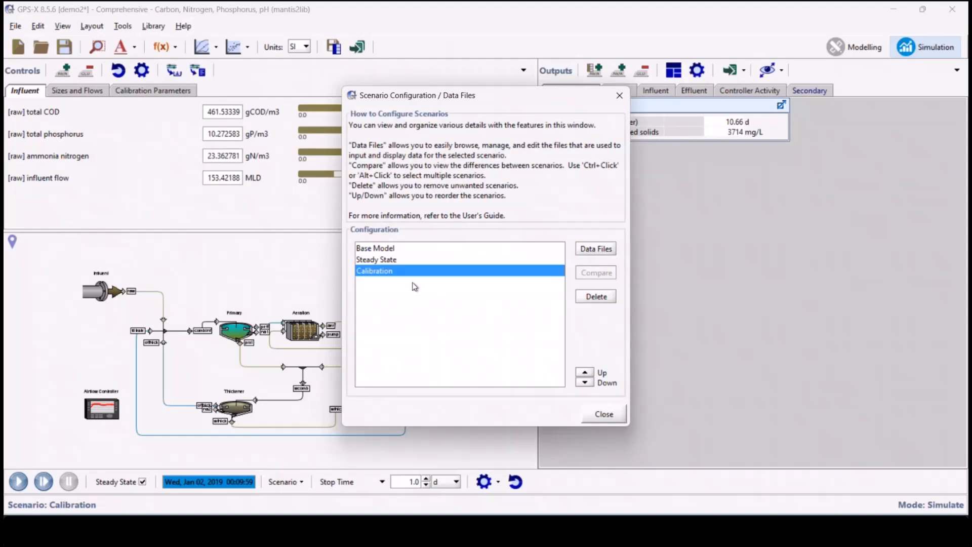
click(412, 250)
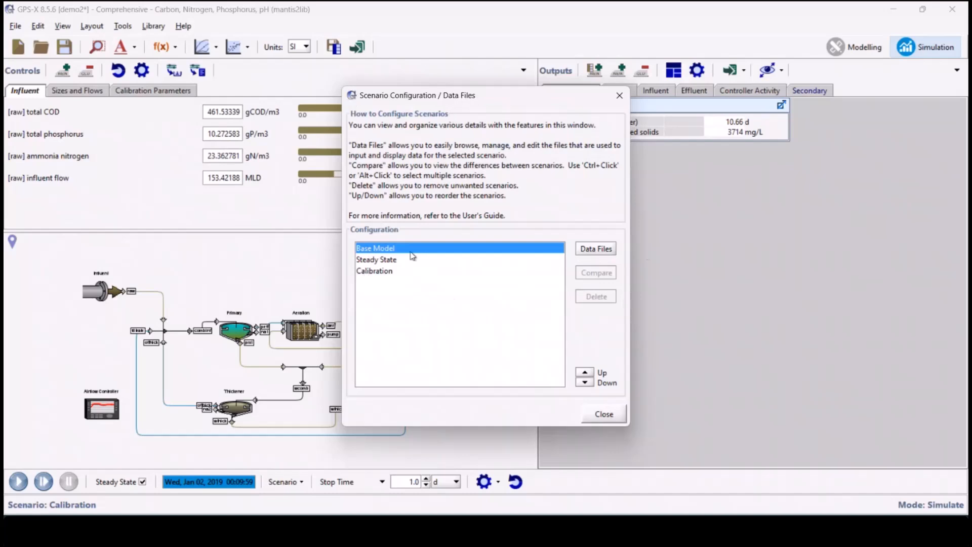
click(596, 249)
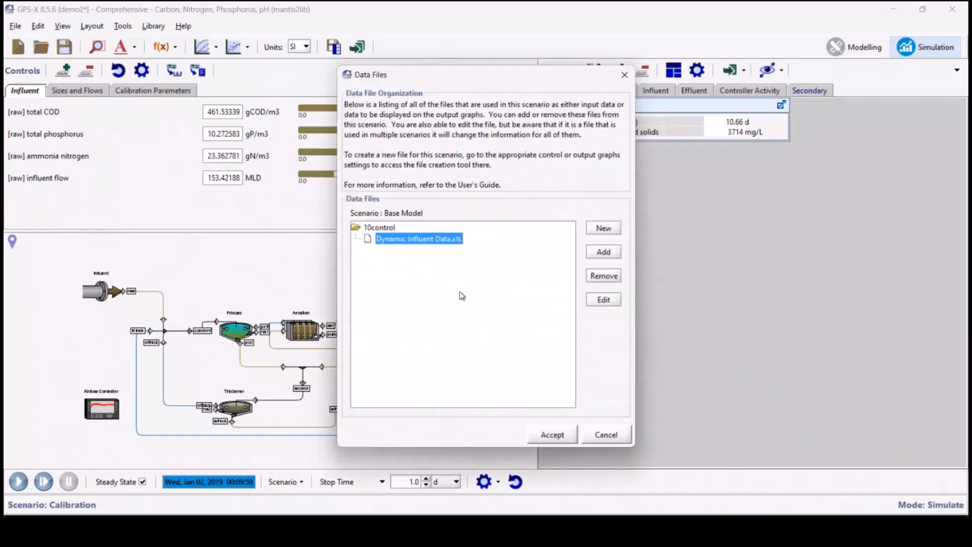
click(618, 436)
click(394, 273)
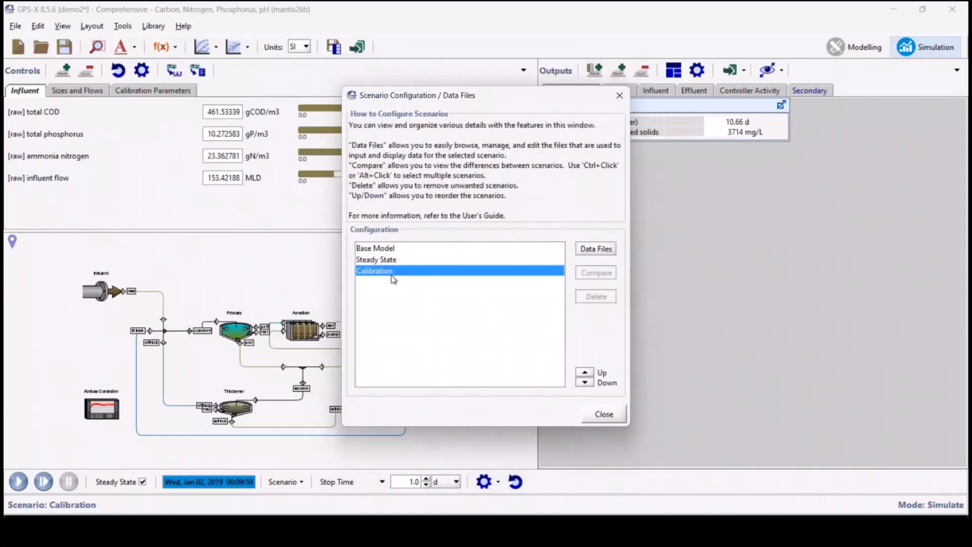
click(600, 251)
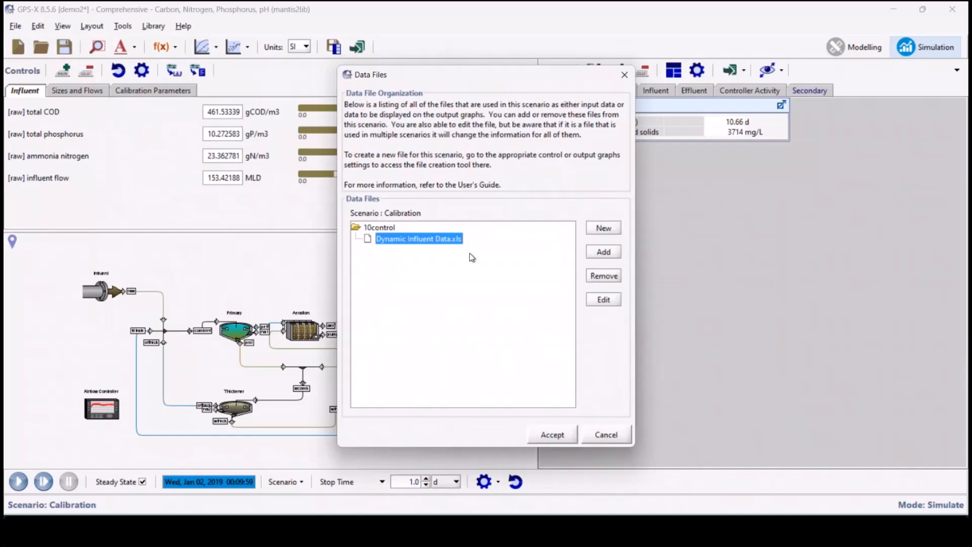
click(600, 436)
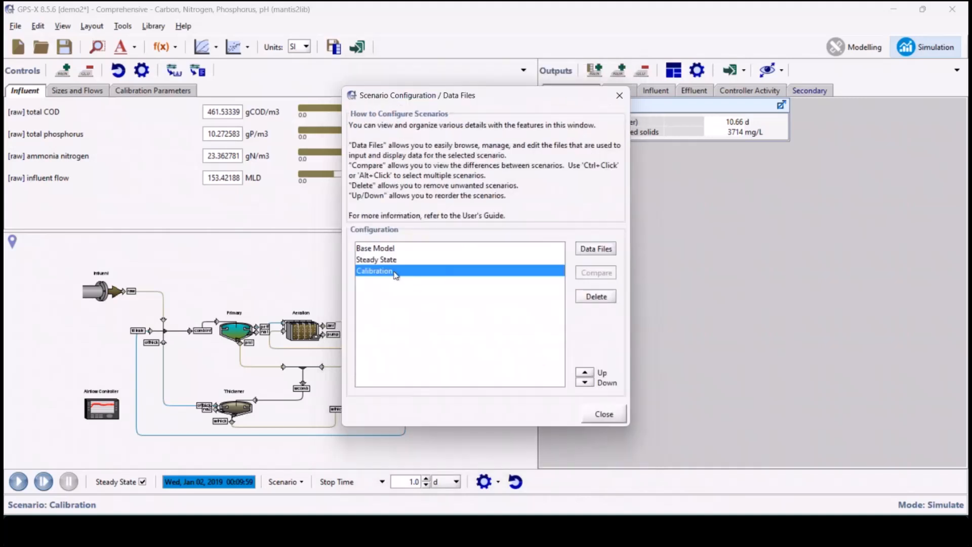
click(605, 415)
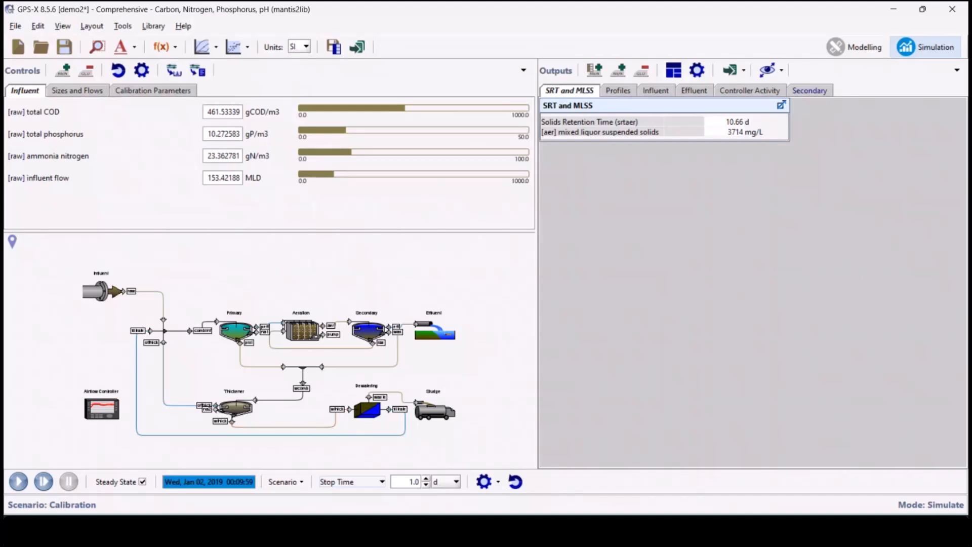
key(alt+Tab)
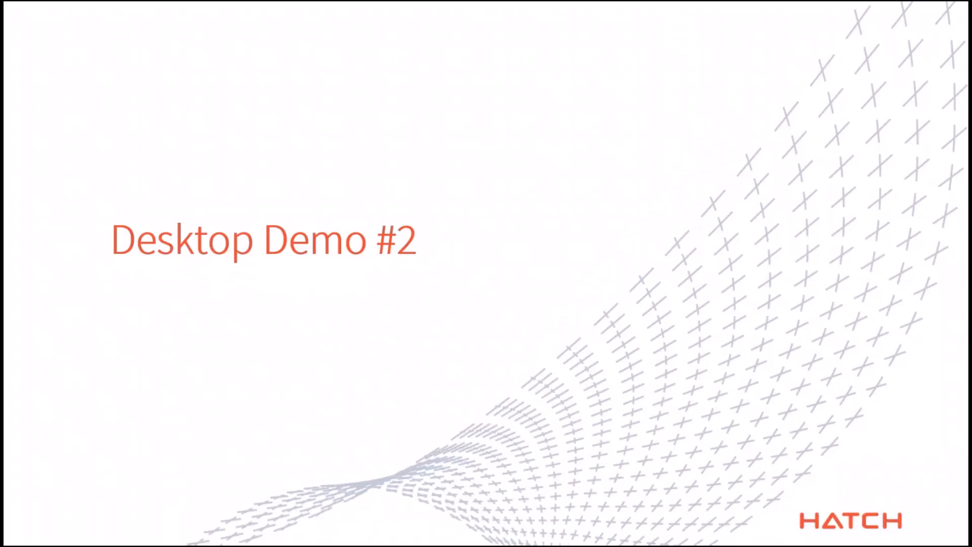
key(Right)
key(Right)
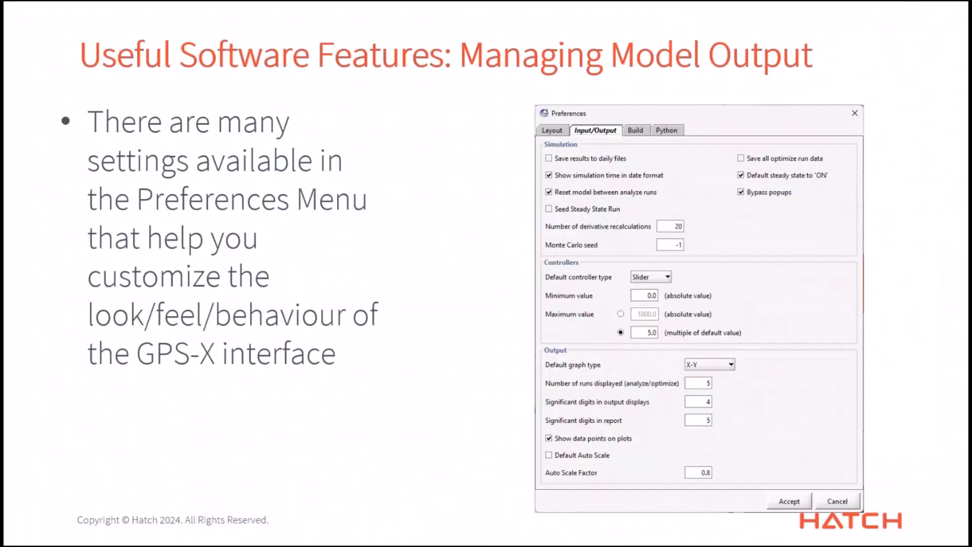
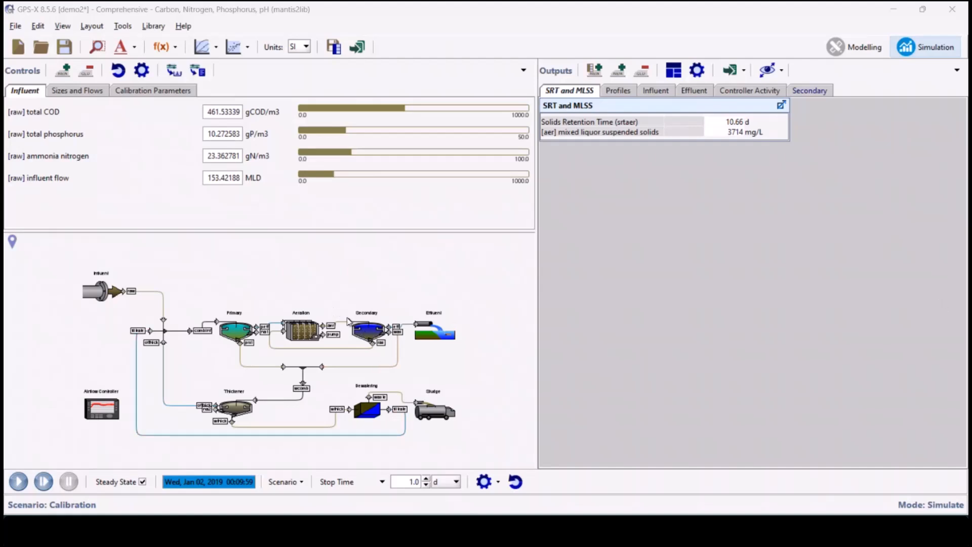
- Open the secondary clarifier's output summary, enlarge the Simulation Results table and look through its stream concentrations
click(373, 331)
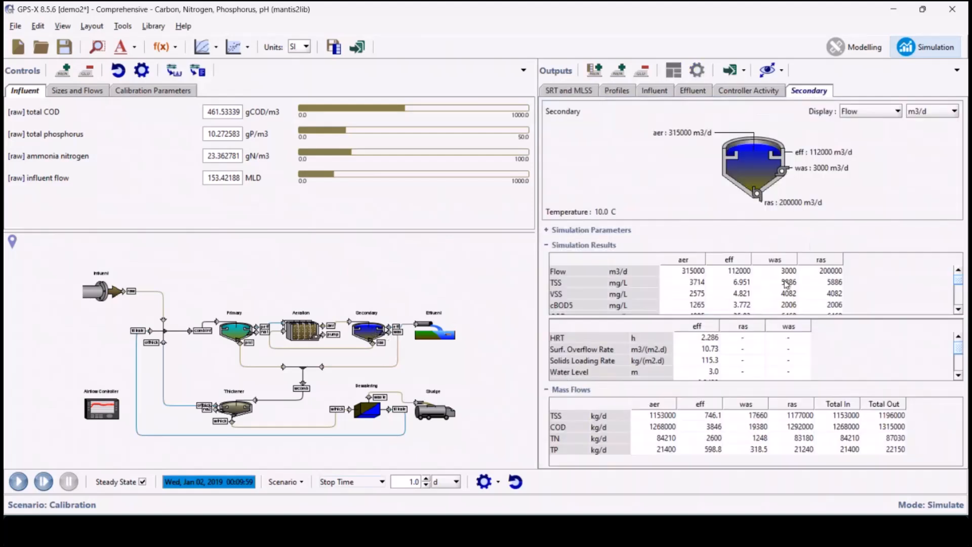
drag(778, 313, 775, 345)
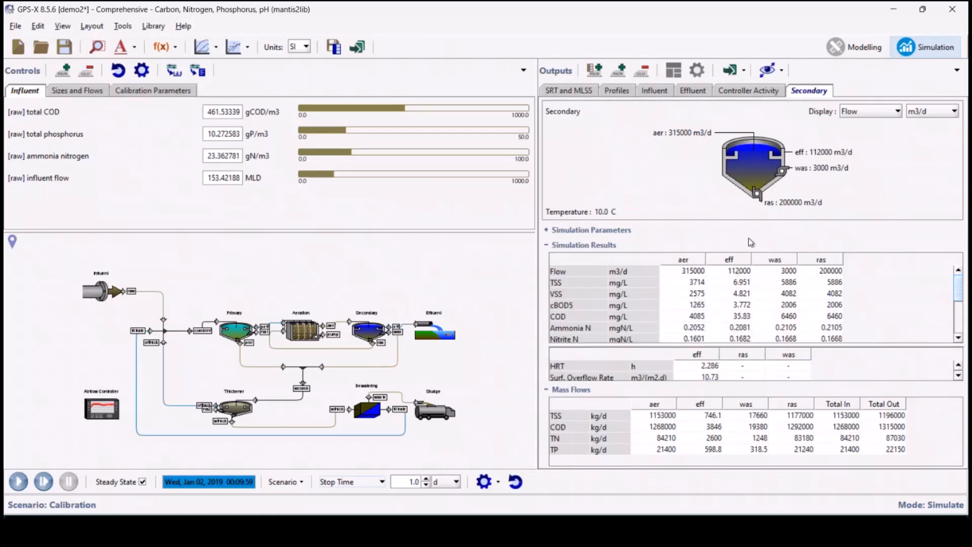
click(739, 283)
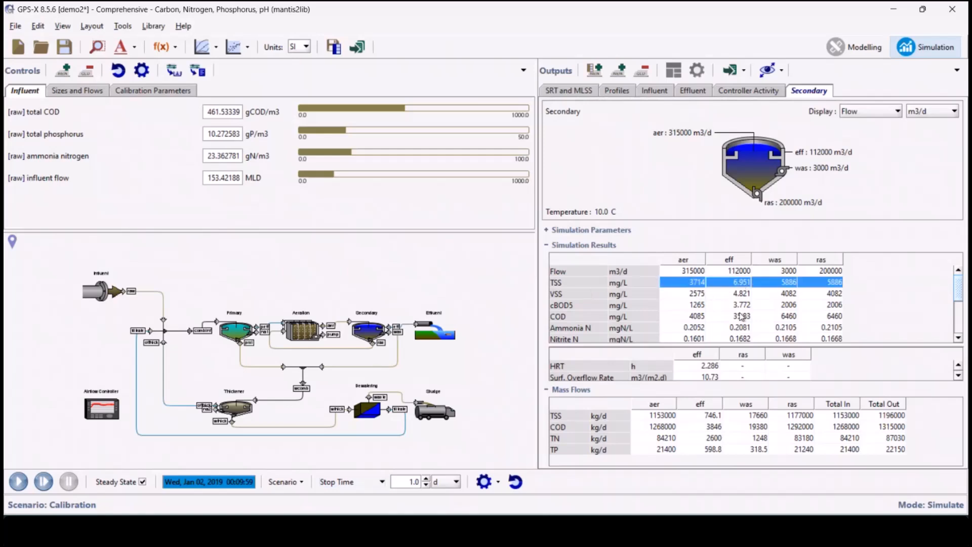
mouse_move(741, 345)
mouse_down()
mouse_move(743, 315)
mouse_move(741, 363)
mouse_up()
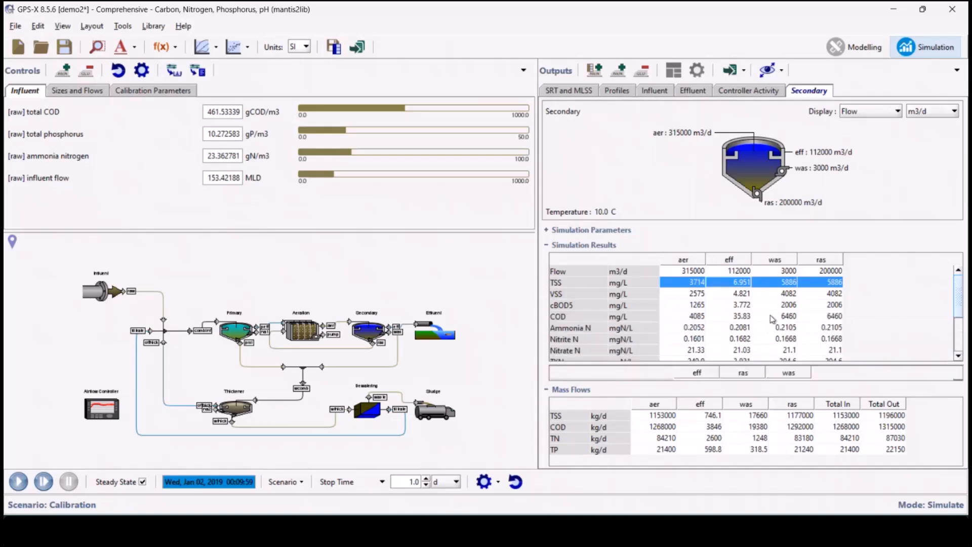
scroll(772, 319, down, 2)
scroll(772, 319, up, 2)
scroll(635, 329, down, 1)
scroll(635, 330, down, 1)
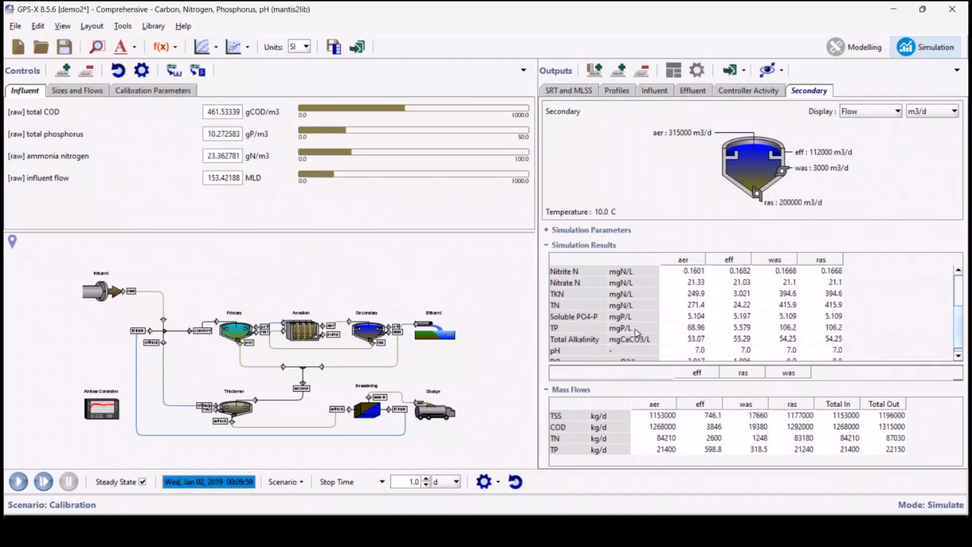
scroll(636, 332, up, 2)
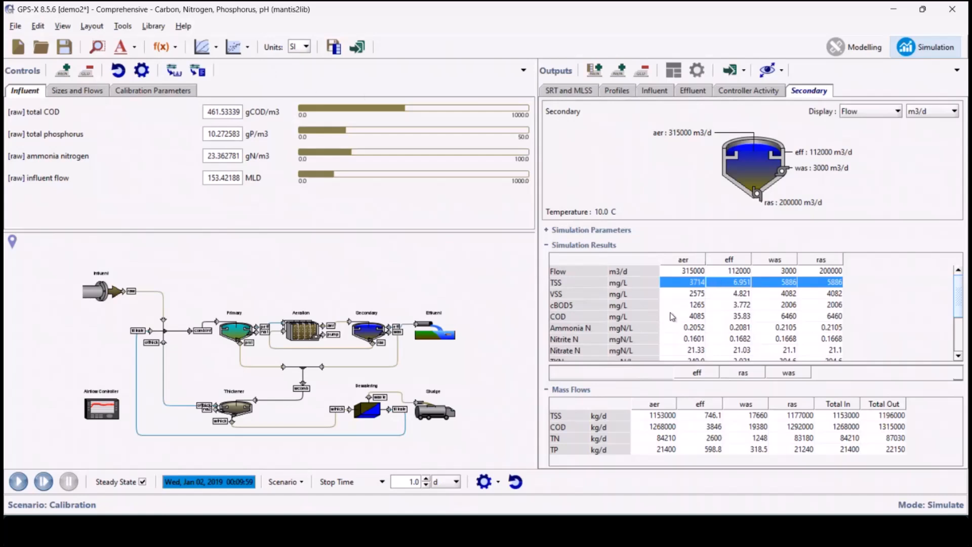
- Examine the units available for the Flow row of the secondary clarifier's Simulation Results without changing the unit
click(634, 273)
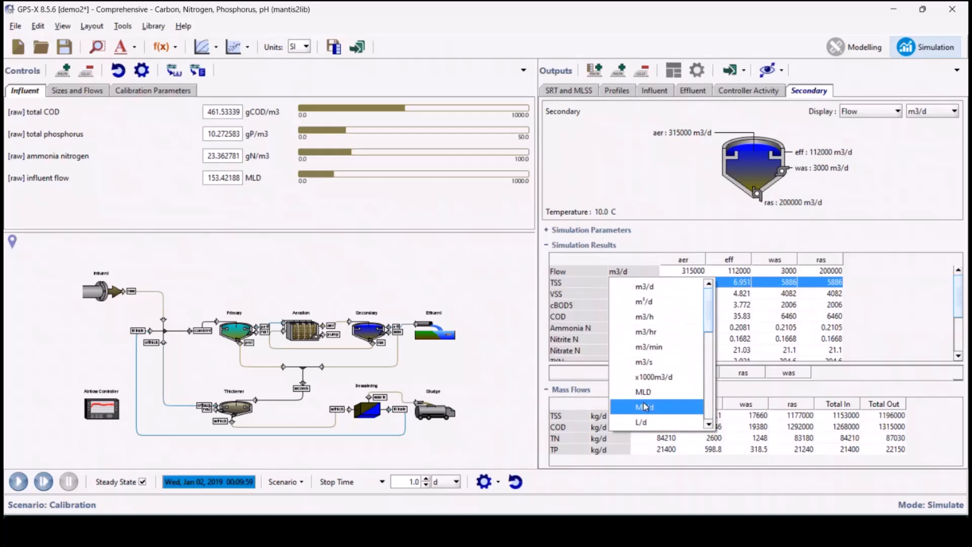
scroll(647, 403, down, 3)
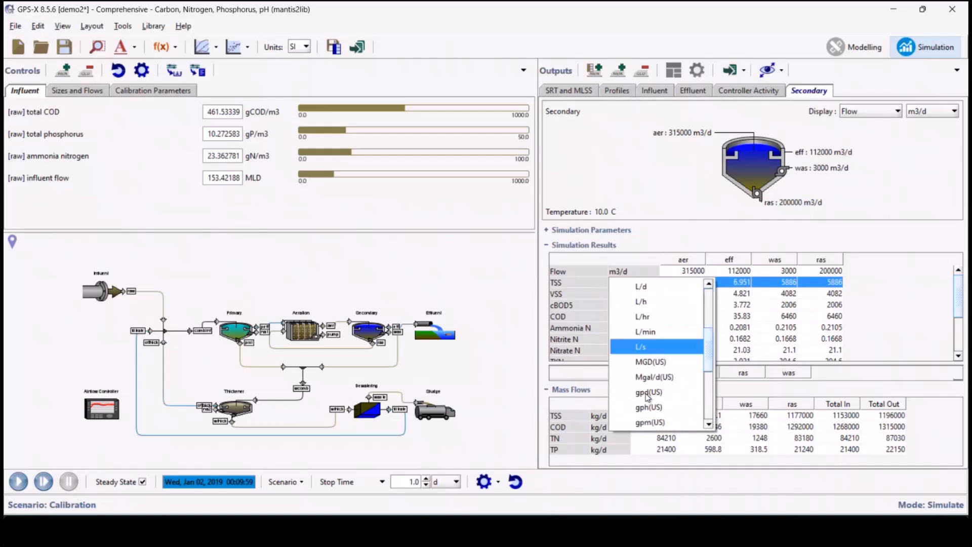
scroll(647, 397, up, 3)
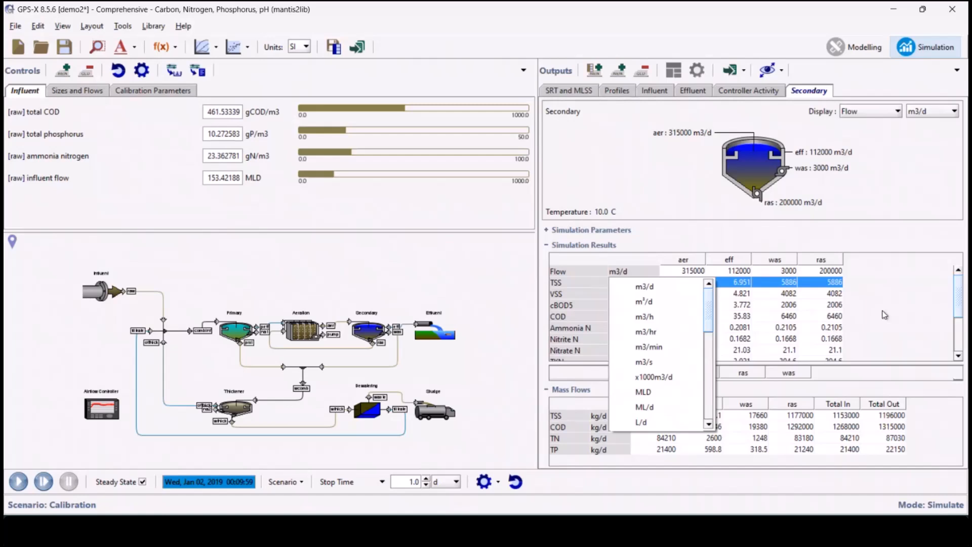
click(884, 315)
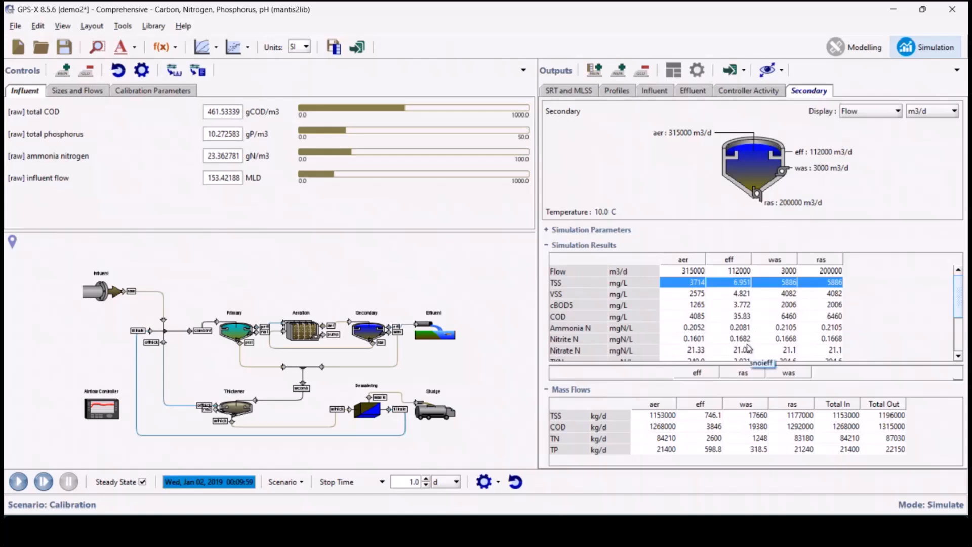
- Copy the secondary clarifier's complete Simulation Results table to the clipboard
right_click(738, 310)
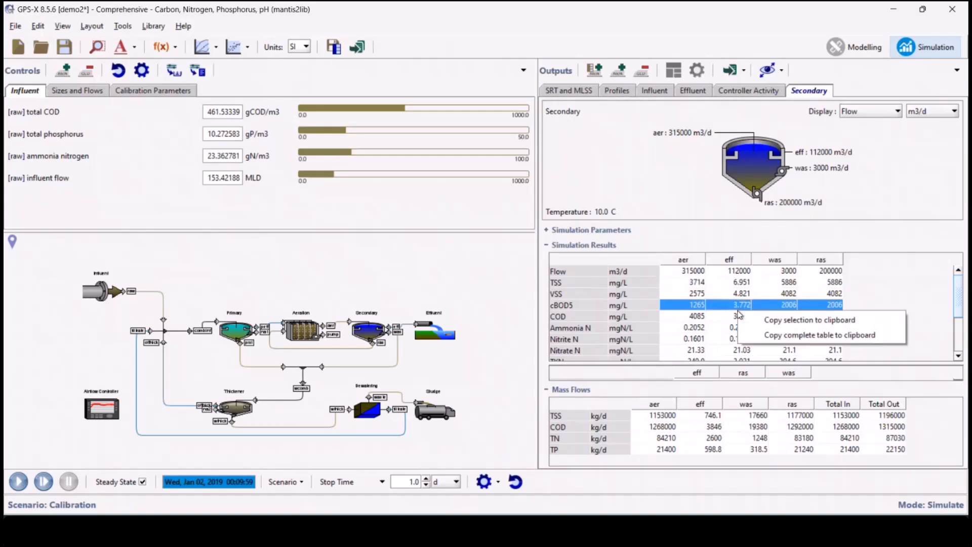
click(816, 335)
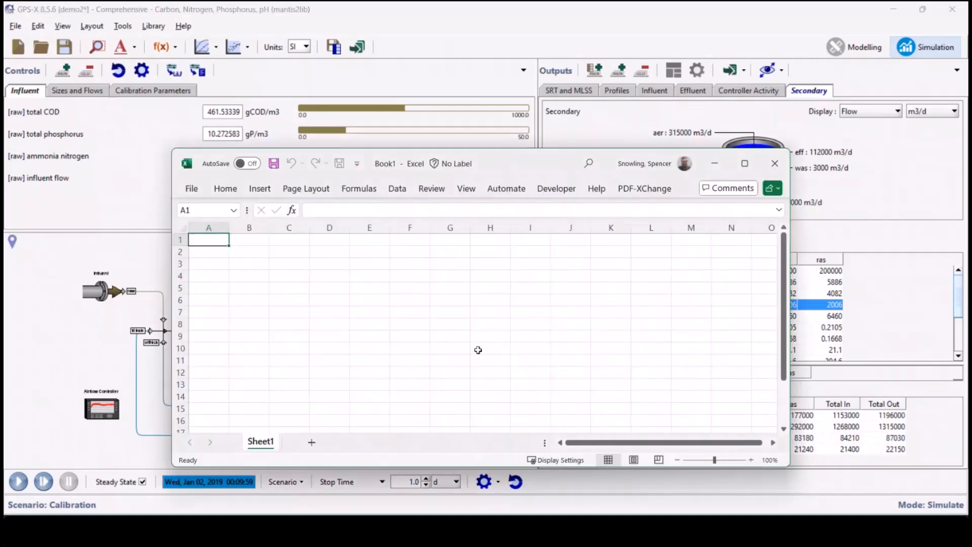
- Paste the copied secondary clarifier results into the blank Excel sheet, and back in GPS-X reveal the table beneath Simulation Results
key(ctrl+v)
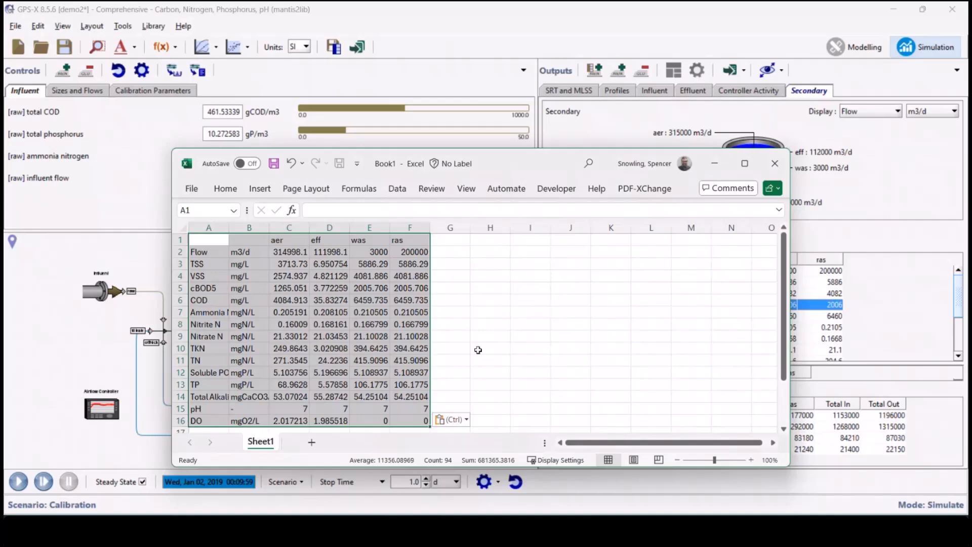
click(480, 350)
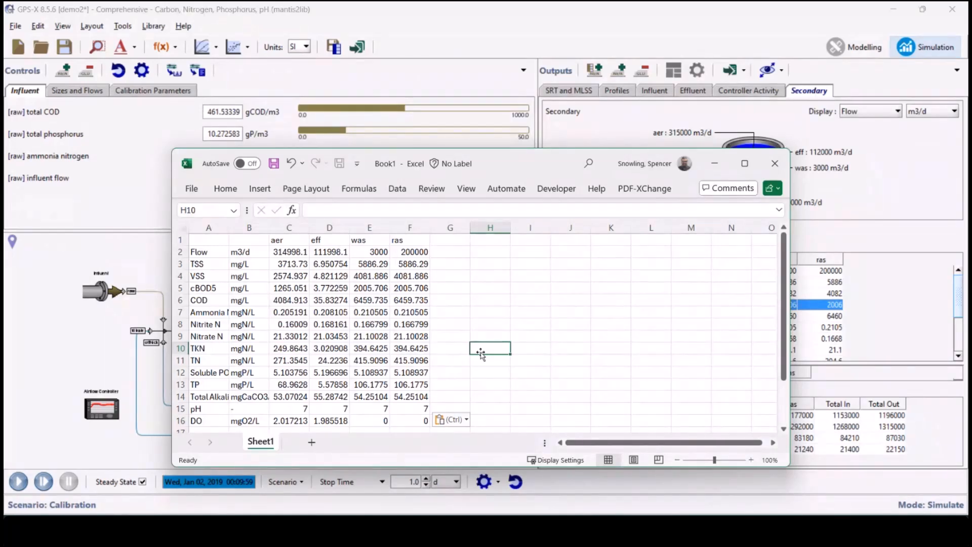
click(719, 171)
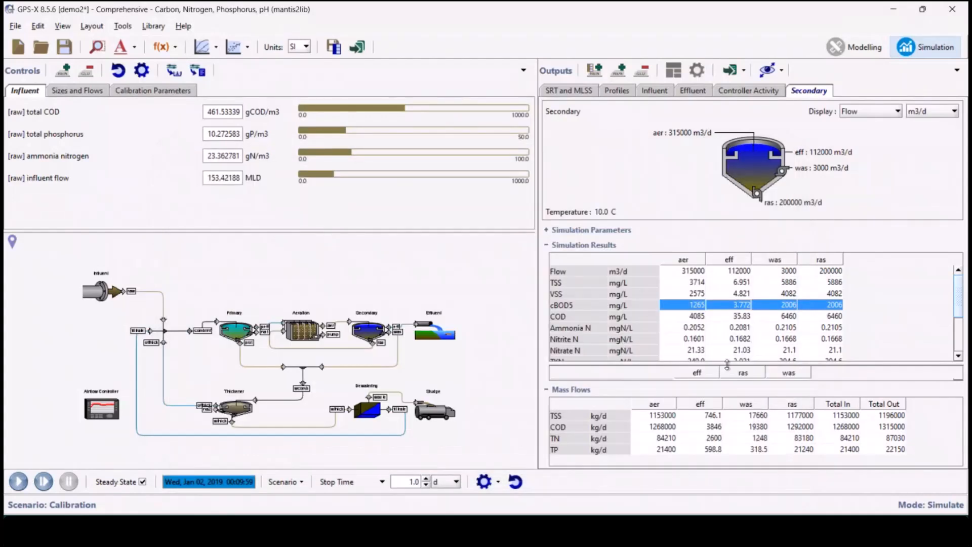
drag(728, 364, 731, 337)
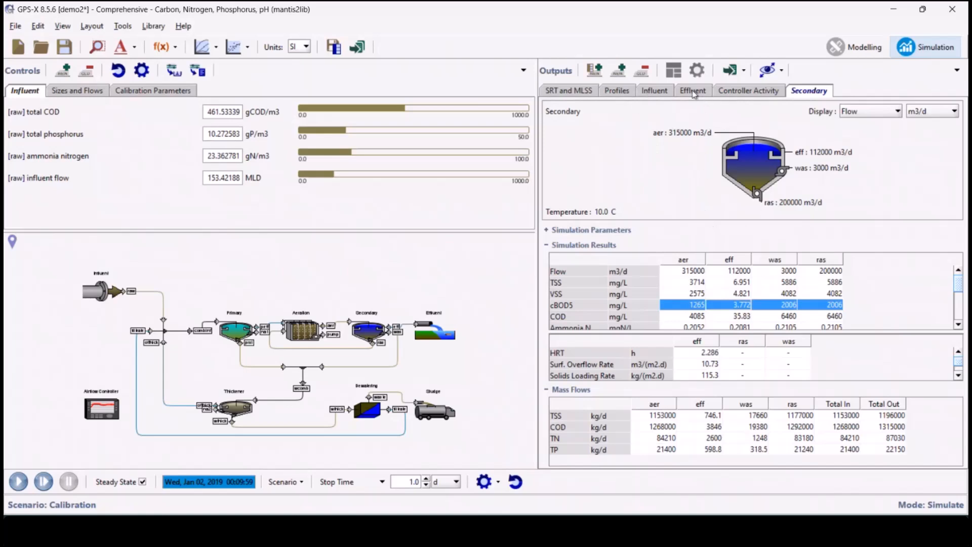
- Copy the DO Control graph from the Controller Activity outputs to the clipboard as an image
click(729, 92)
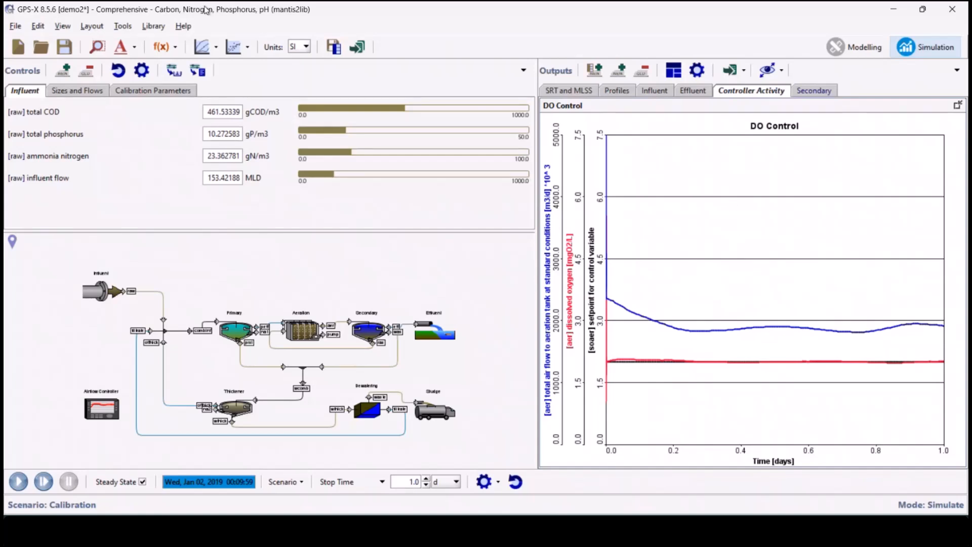
right_click(760, 246)
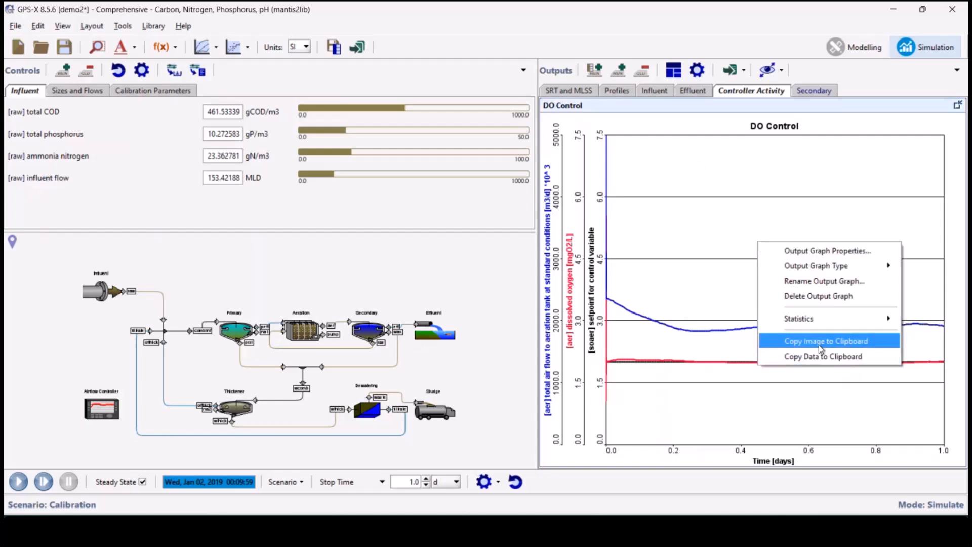
click(819, 345)
right_click(757, 256)
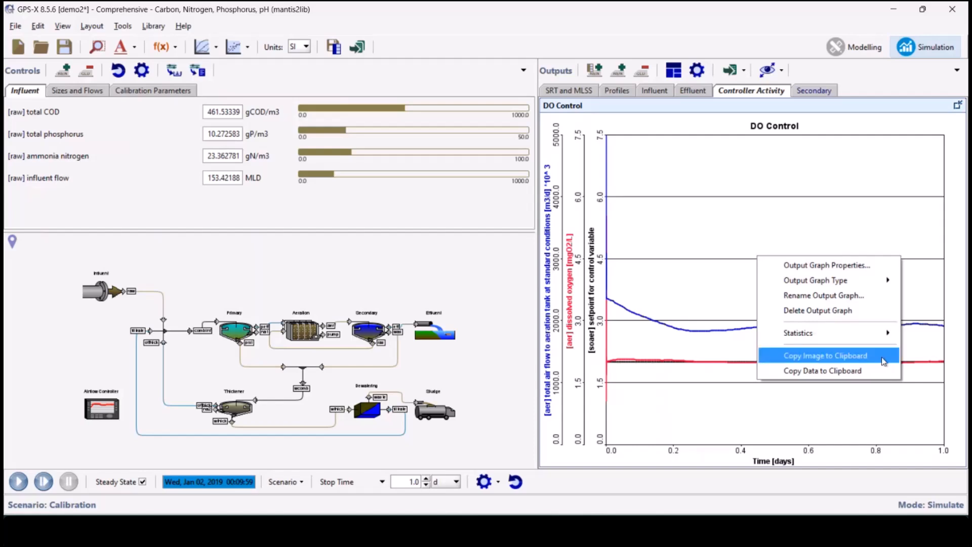
click(825, 355)
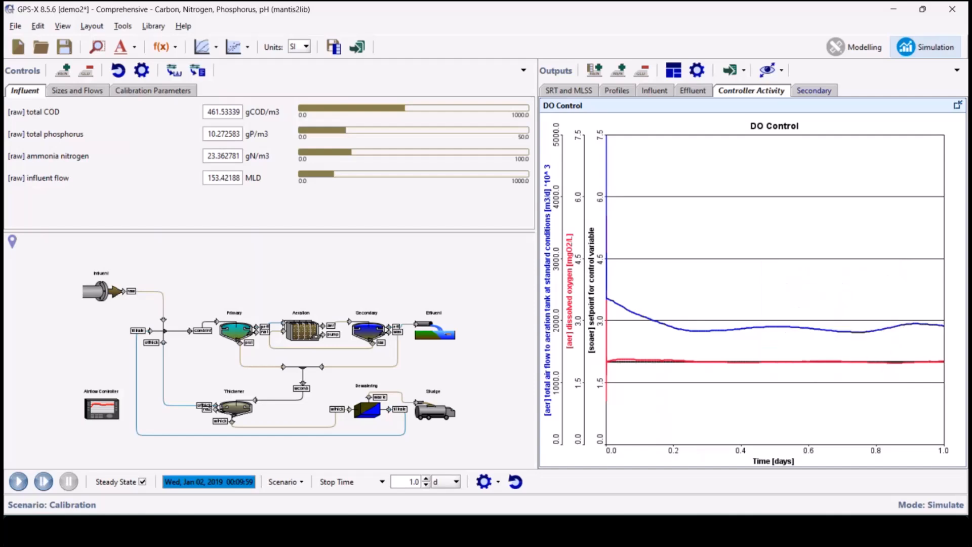
- Switch to Word, paste the DO Control graph image into the blank document and return to GPS-X
key(alt+Tab)
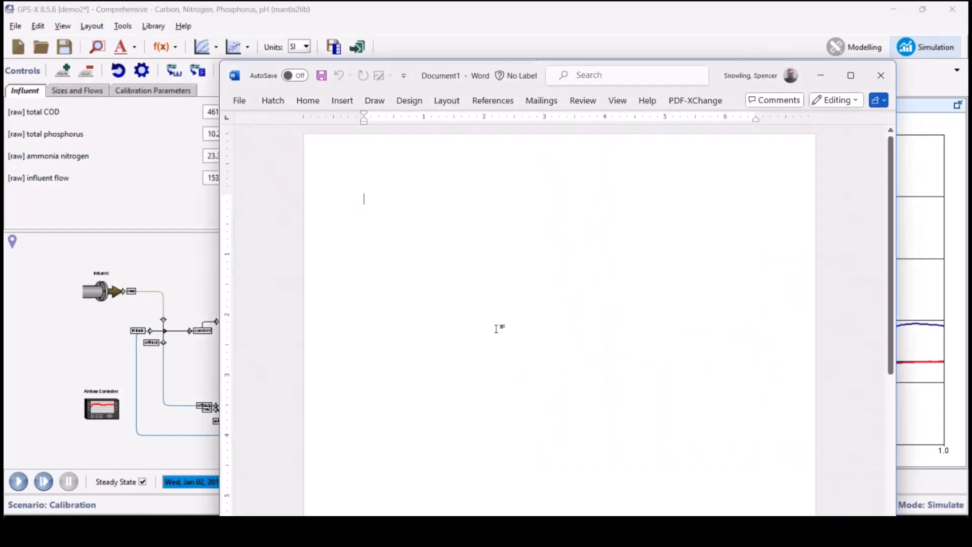
key(ctrl+v)
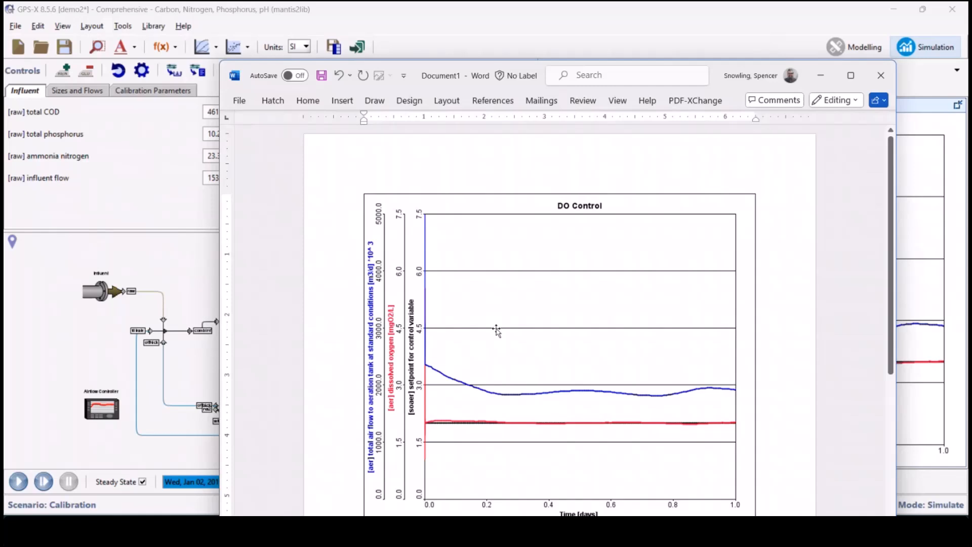
scroll(496, 330, down, 3)
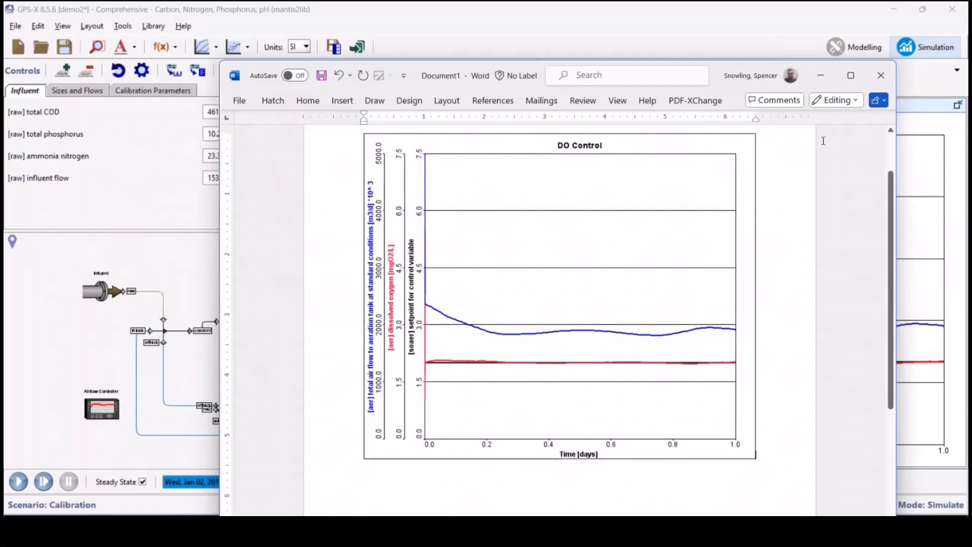
click(821, 76)
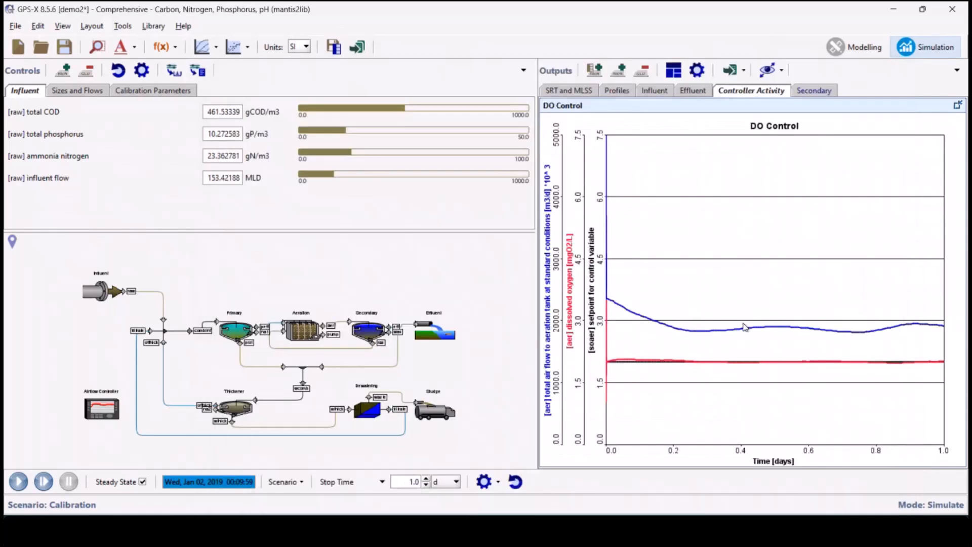
- Copy the DO Control graph's data into a new sheet of the Excel workbook, look through its rows and return to GPS-X
right_click(732, 245)
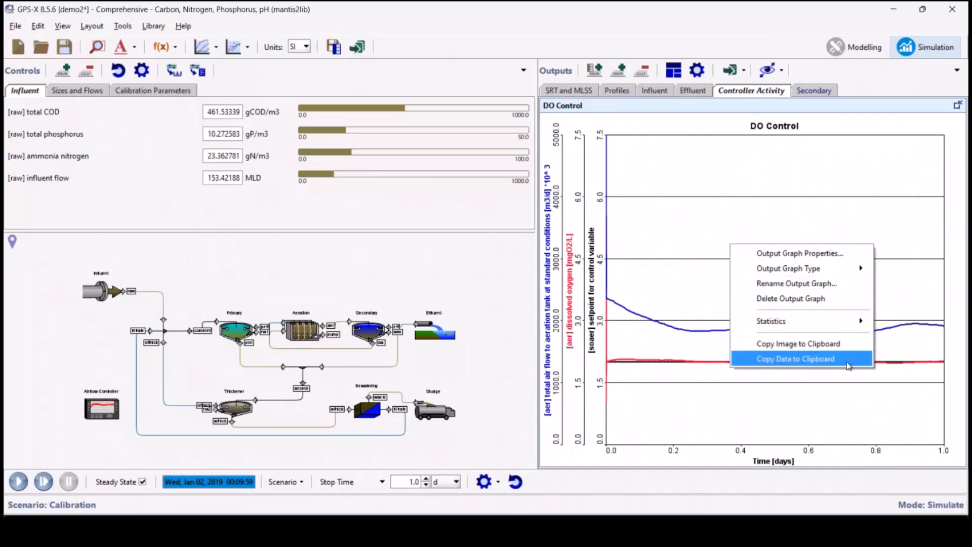
click(862, 365)
click(526, 531)
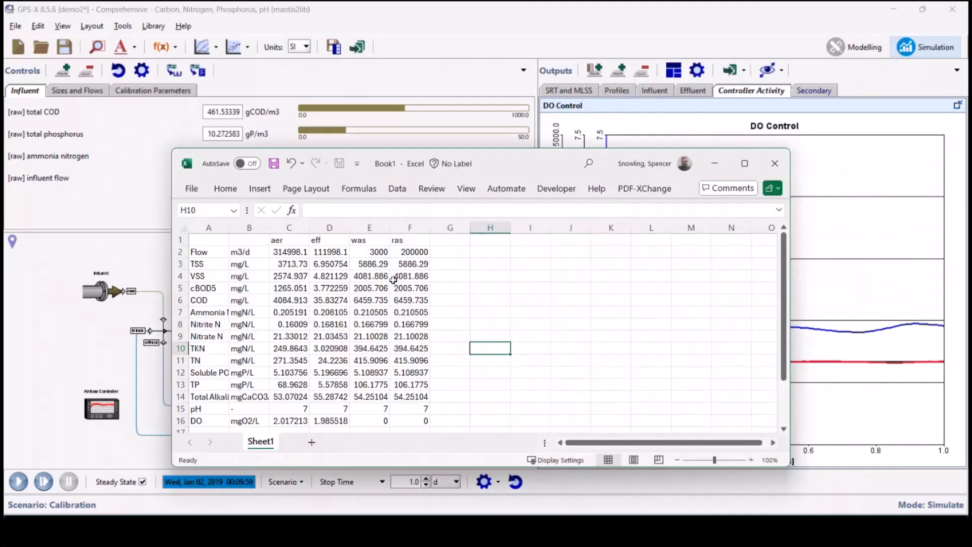
click(310, 443)
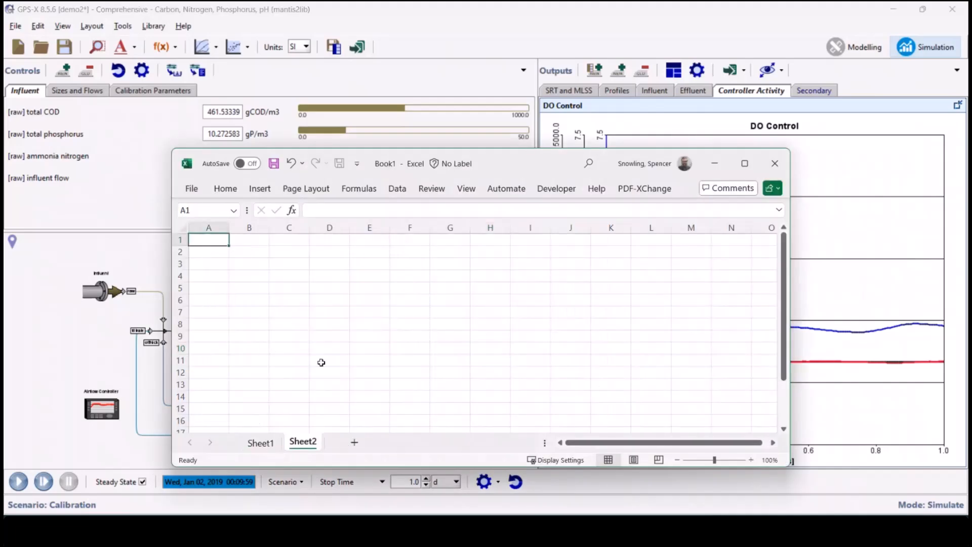
key(ctrl+v)
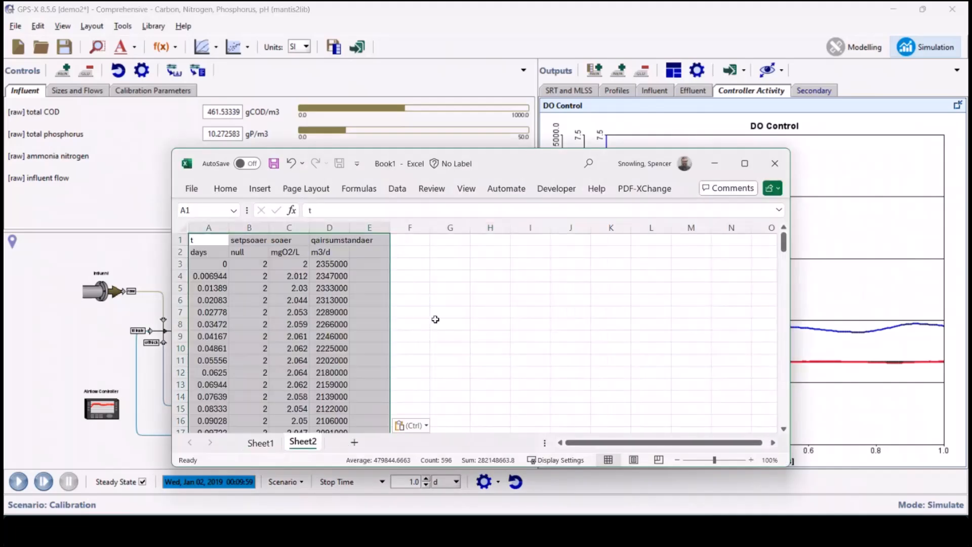
click(436, 321)
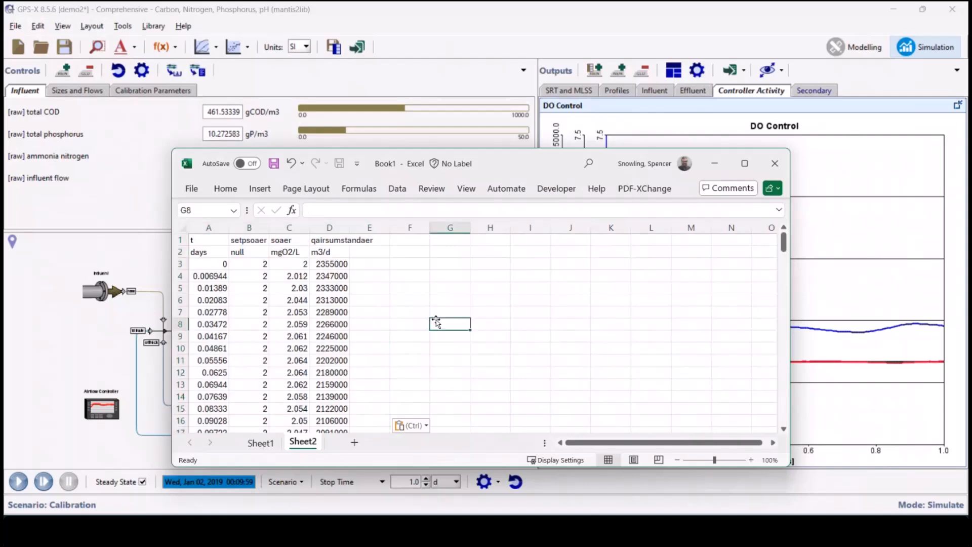
scroll(435, 323, down, 20)
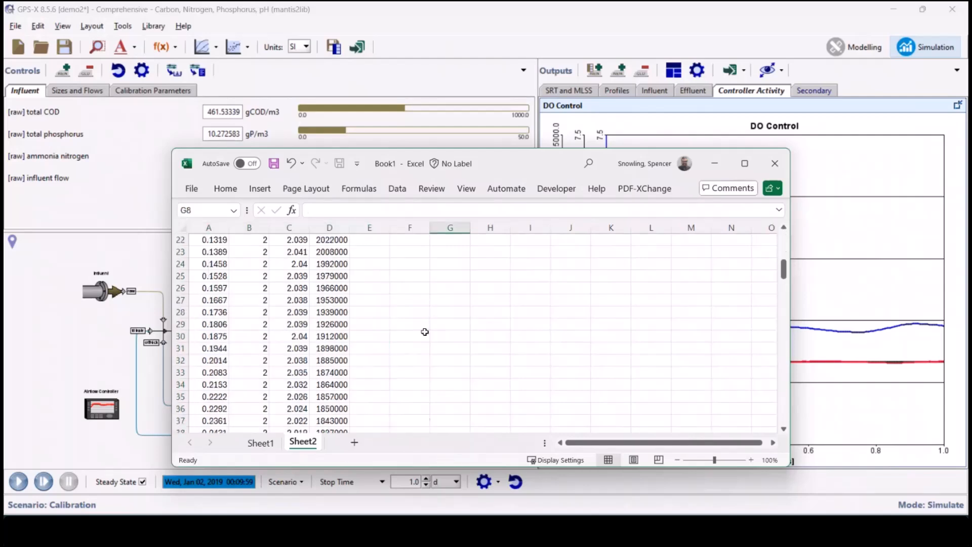
scroll(428, 348, up, 20)
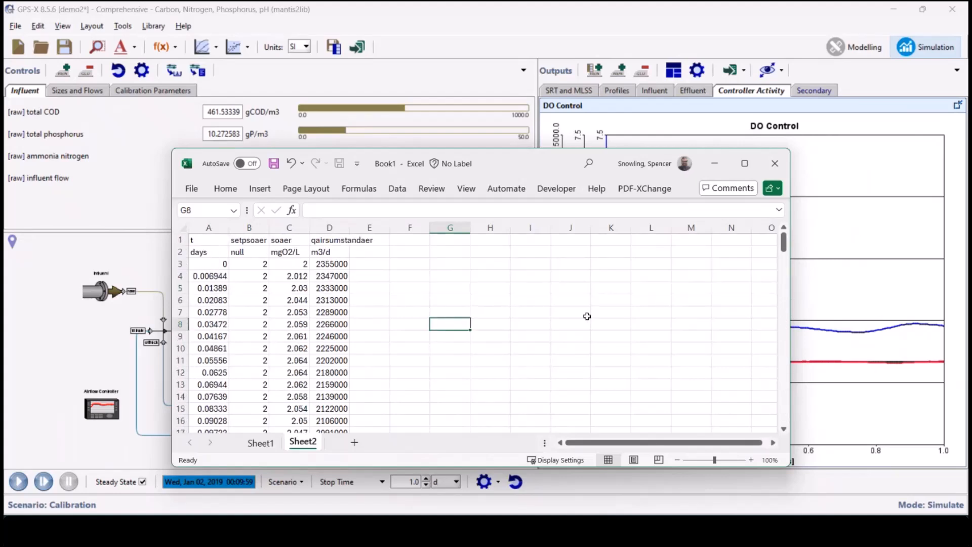
click(722, 162)
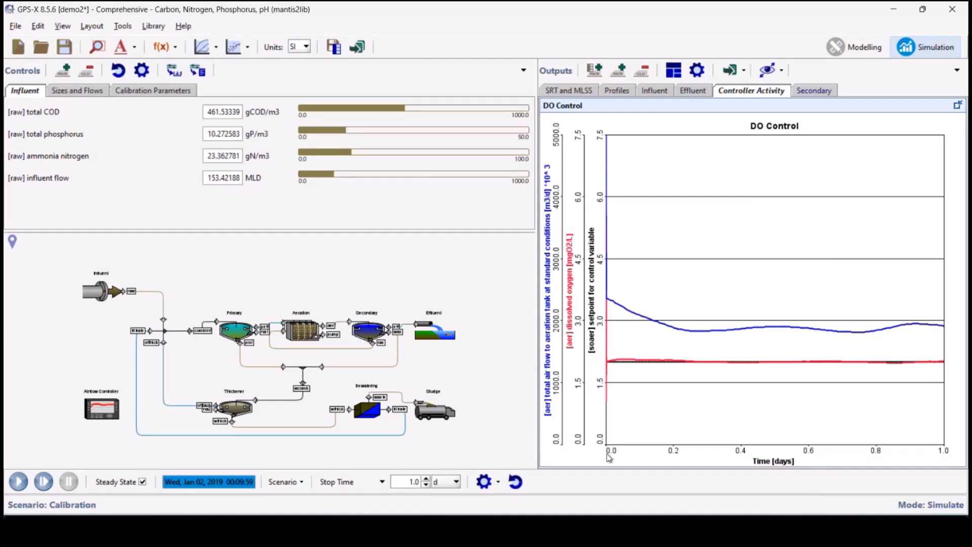
- Switch the DO Control graph's time axis to h, and set it back to days
click(784, 462)
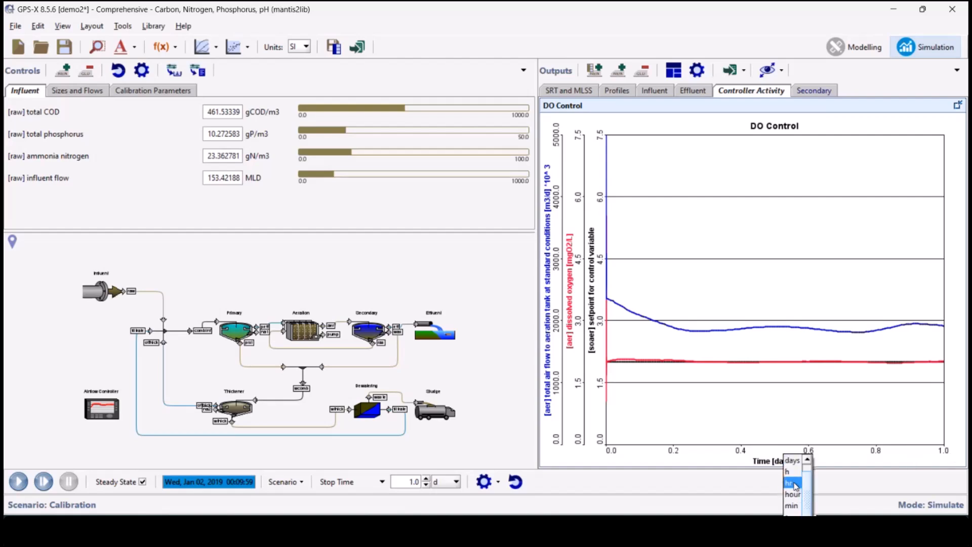
click(793, 471)
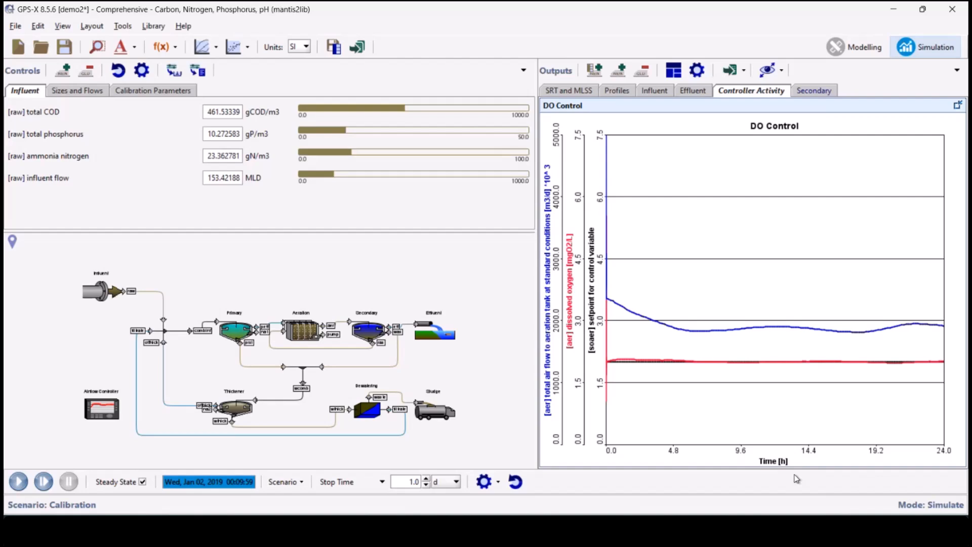
click(786, 461)
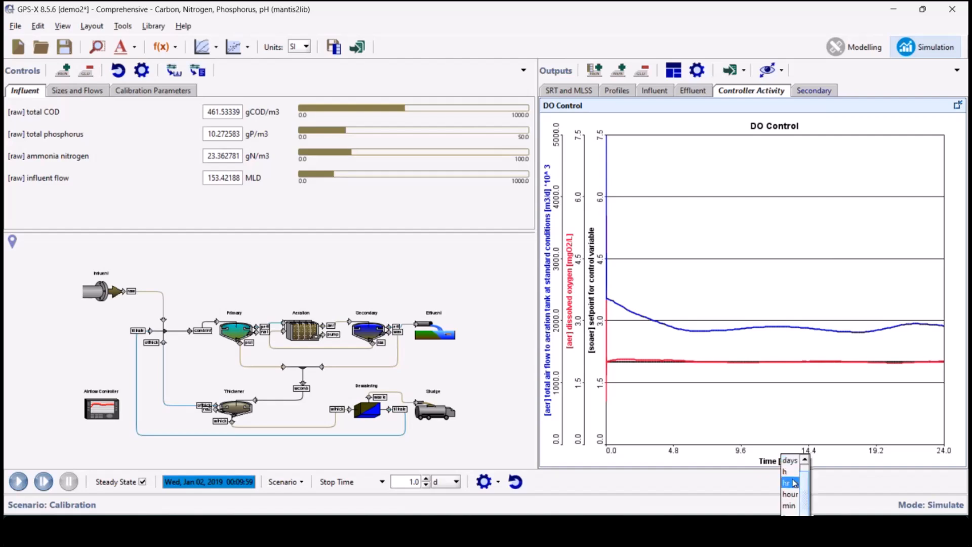
click(792, 462)
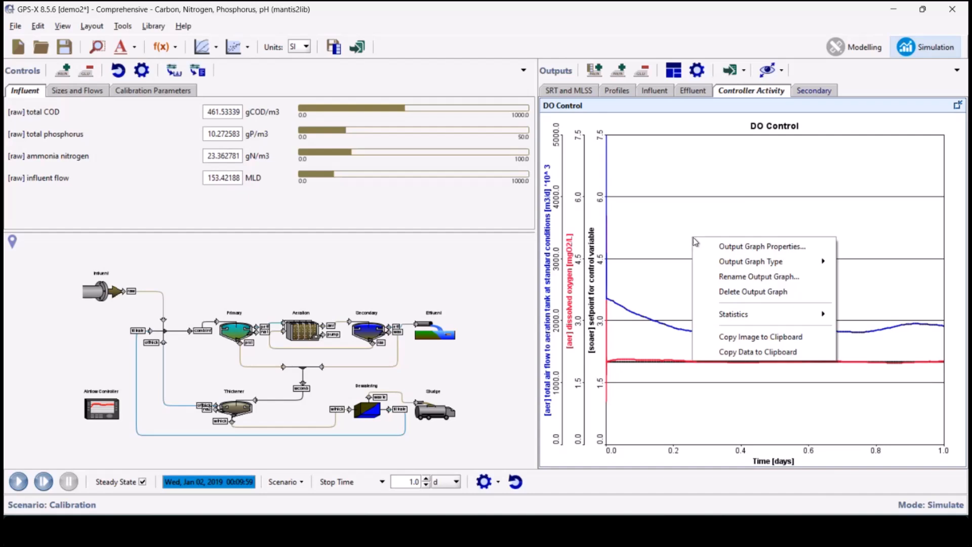
- Examine the unit and minimum settings for dissolved oxygen in the DO Control graph's properties without changing them
click(772, 250)
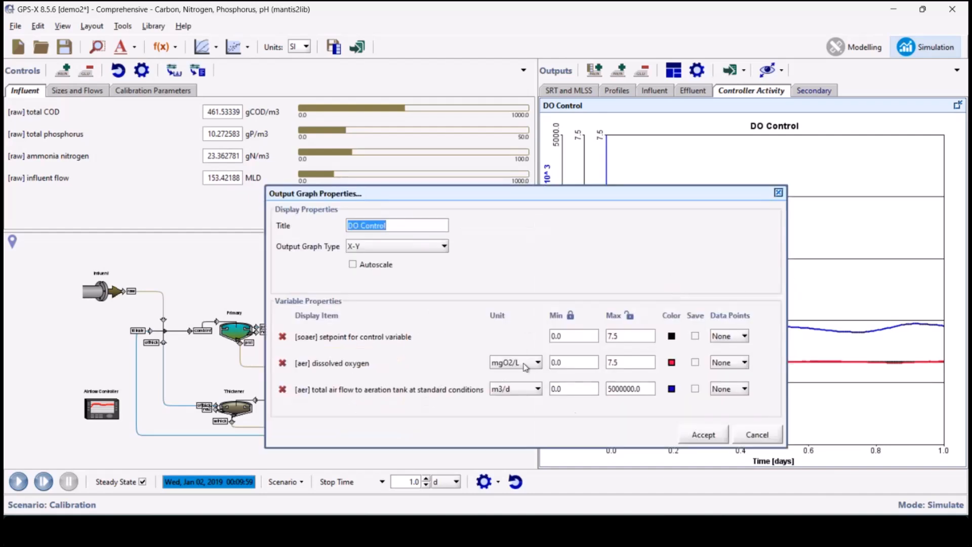
click(495, 363)
click(561, 362)
click(771, 438)
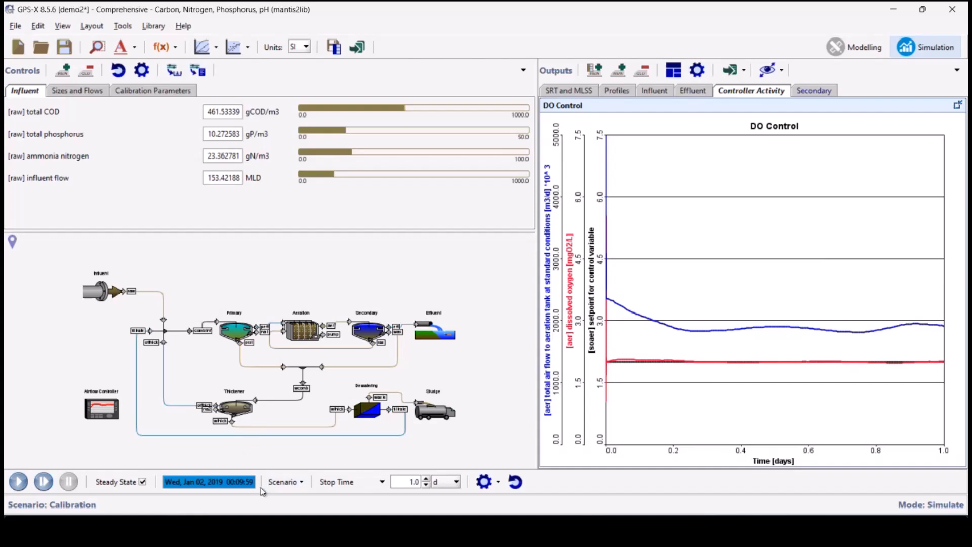
- Load the Steady State scenario and run its simulation with a stop time of 0.0 d
click(282, 481)
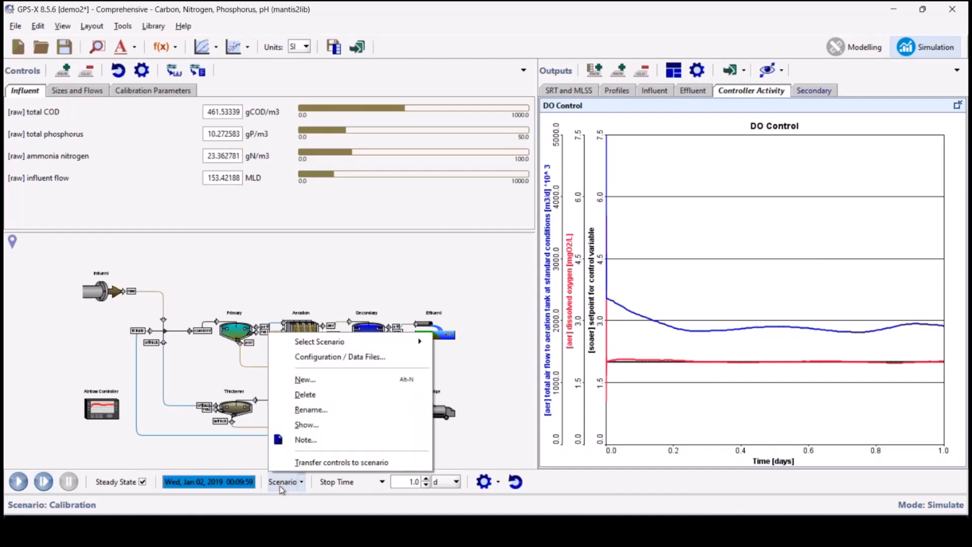
mouse_move(385, 342)
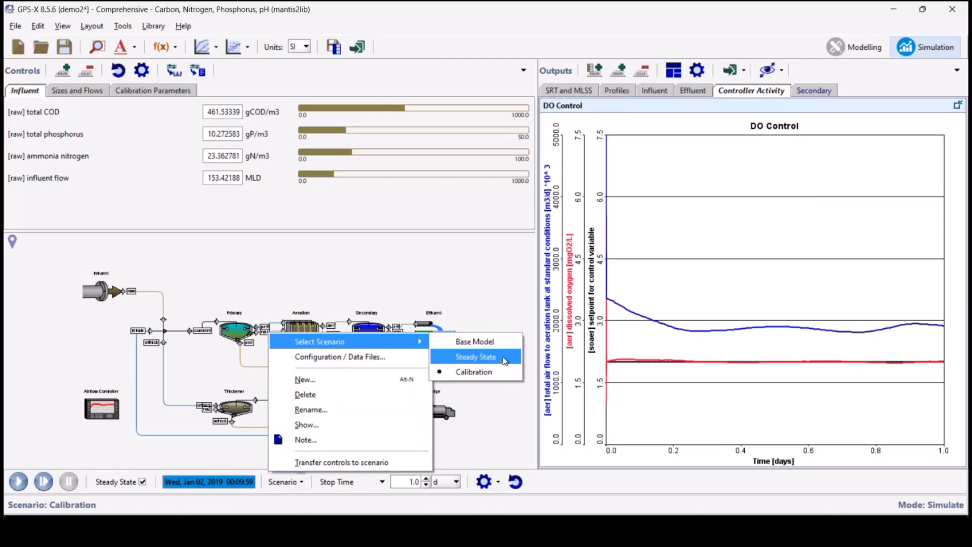
click(496, 360)
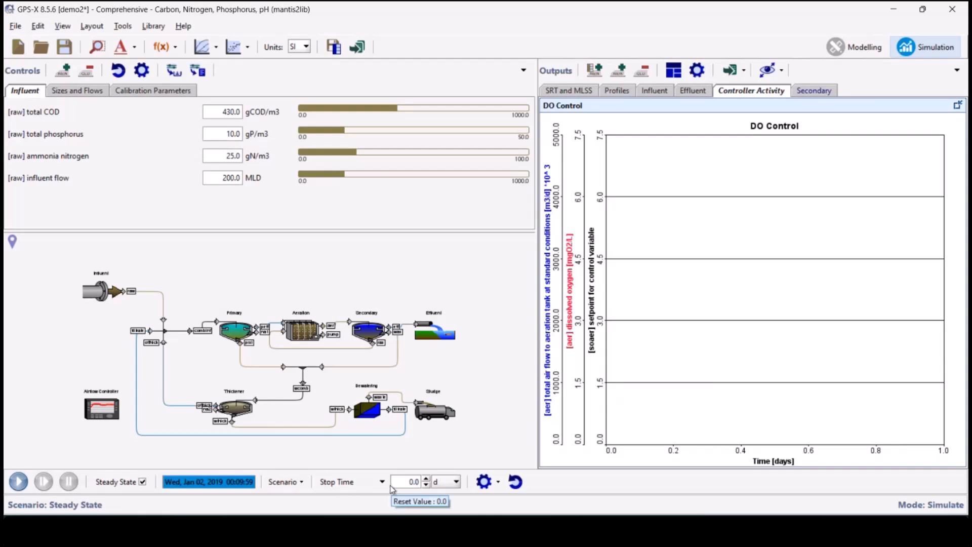
click(19, 482)
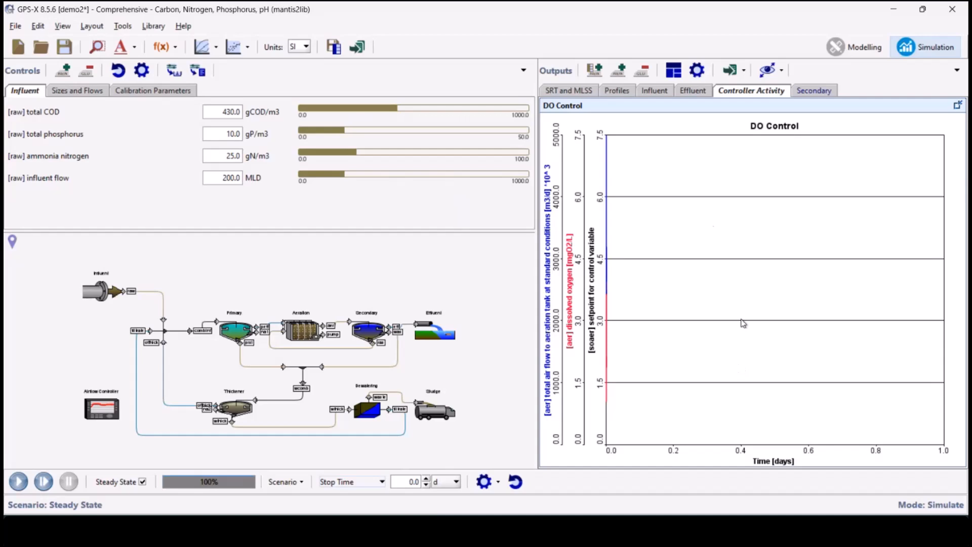
- View all the Profiles output graphs together, and enlarge the Nitrate Nitrogen graph to fill the outputs area
click(611, 90)
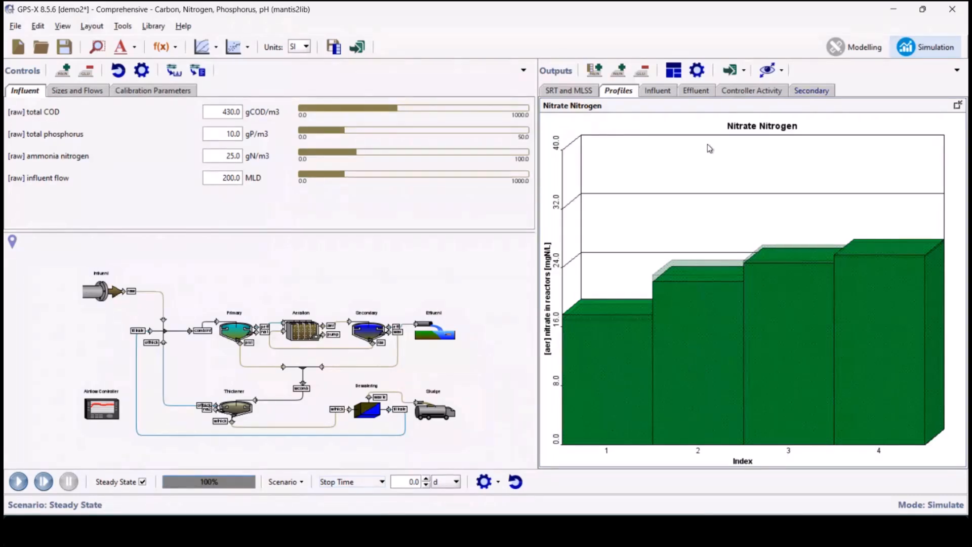
click(673, 73)
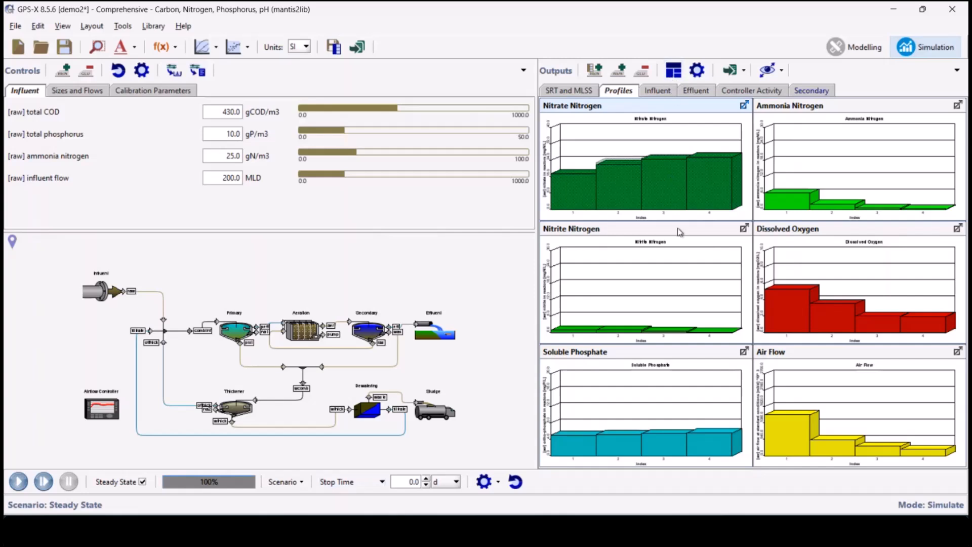
click(747, 104)
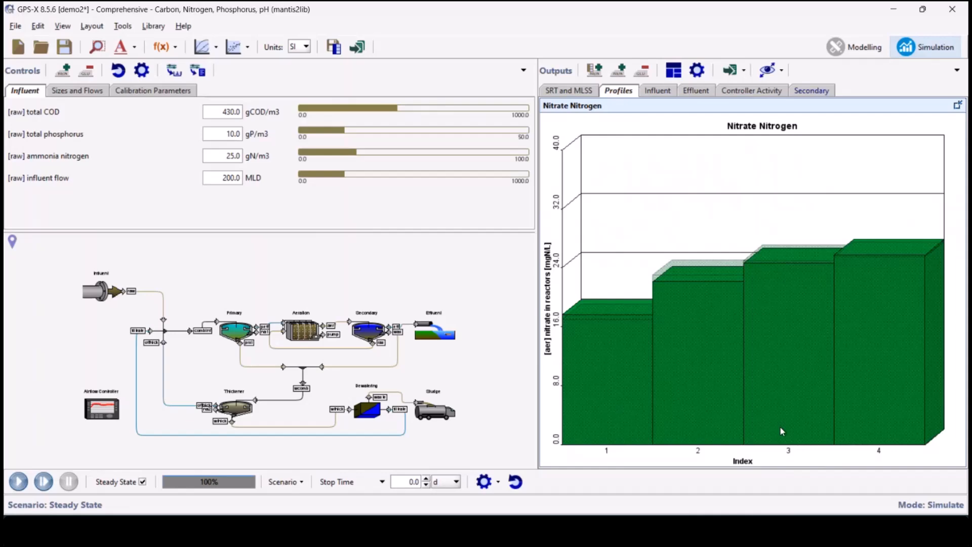
- Examine the Steady State scenario's data files and the contents of demo2.xls in Excel, leaving the scenario configuration unchanged
click(286, 482)
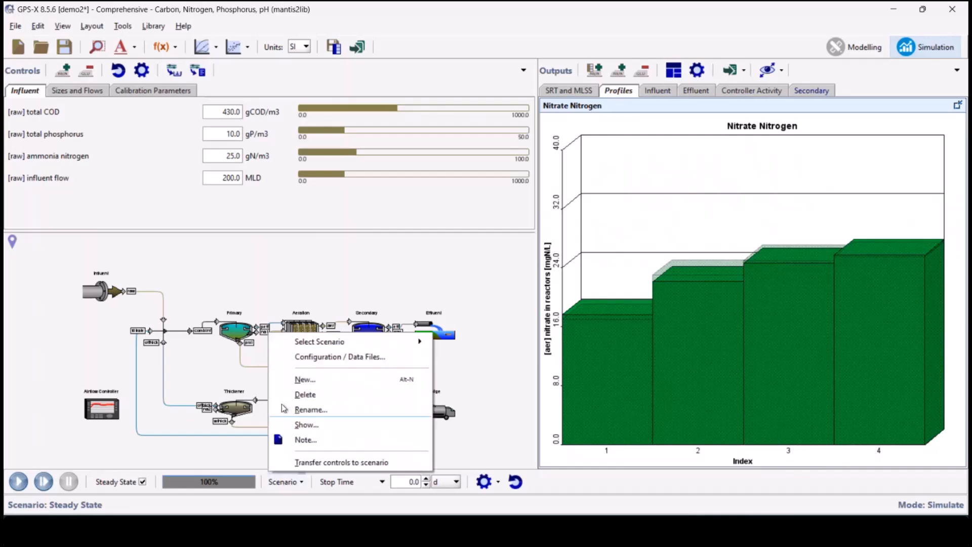
click(320, 357)
click(404, 257)
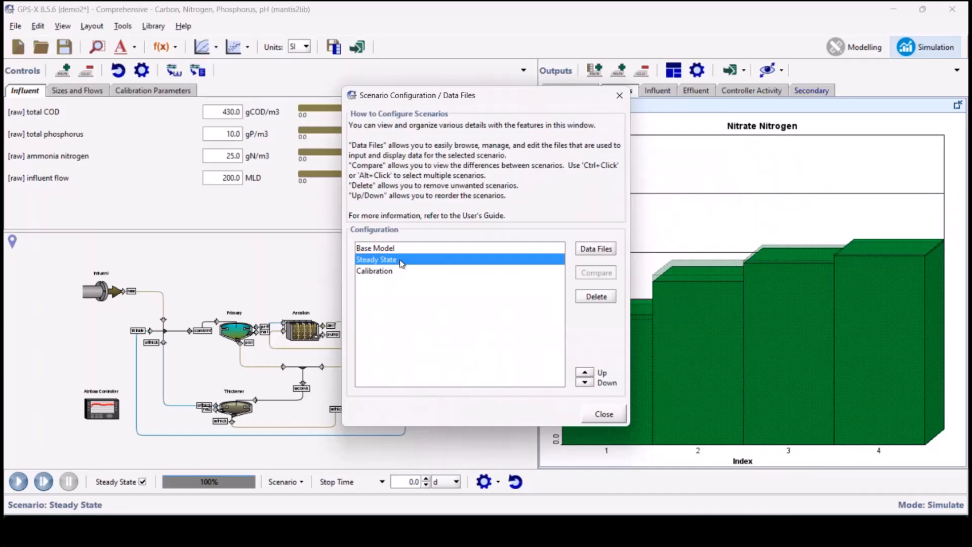
click(594, 250)
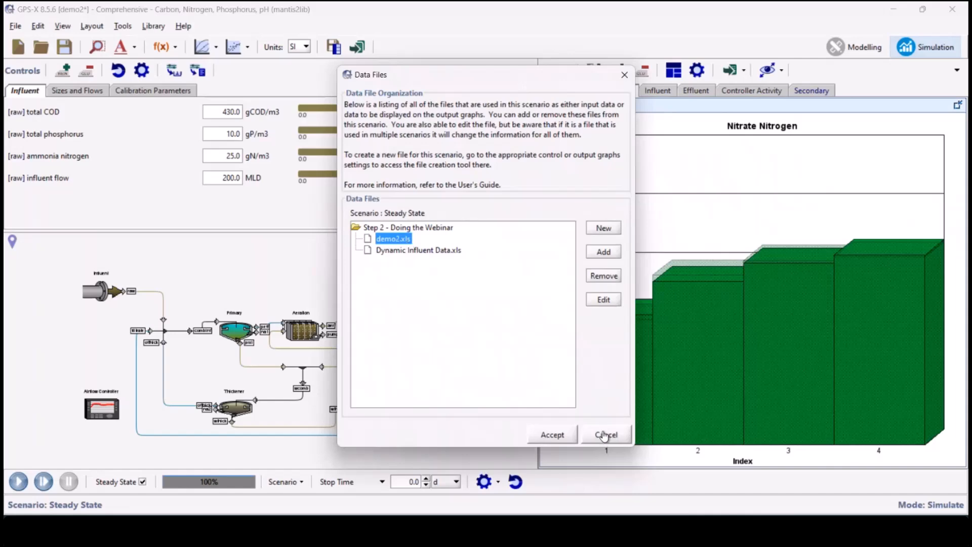
click(616, 301)
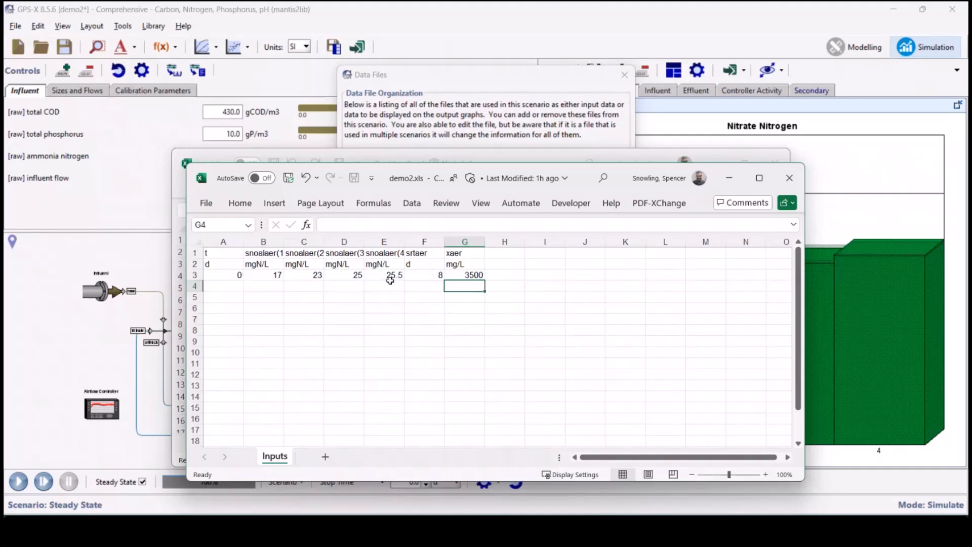
click(729, 178)
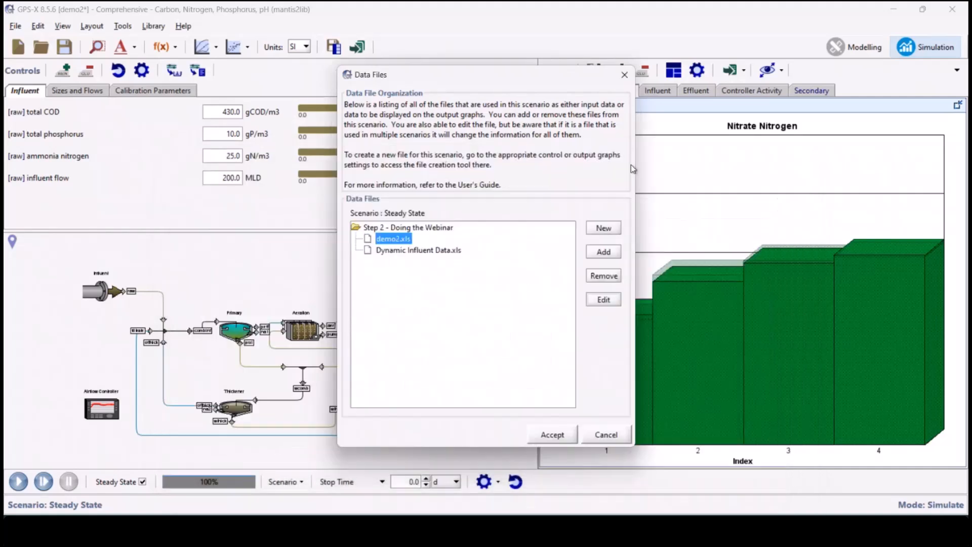
click(587, 439)
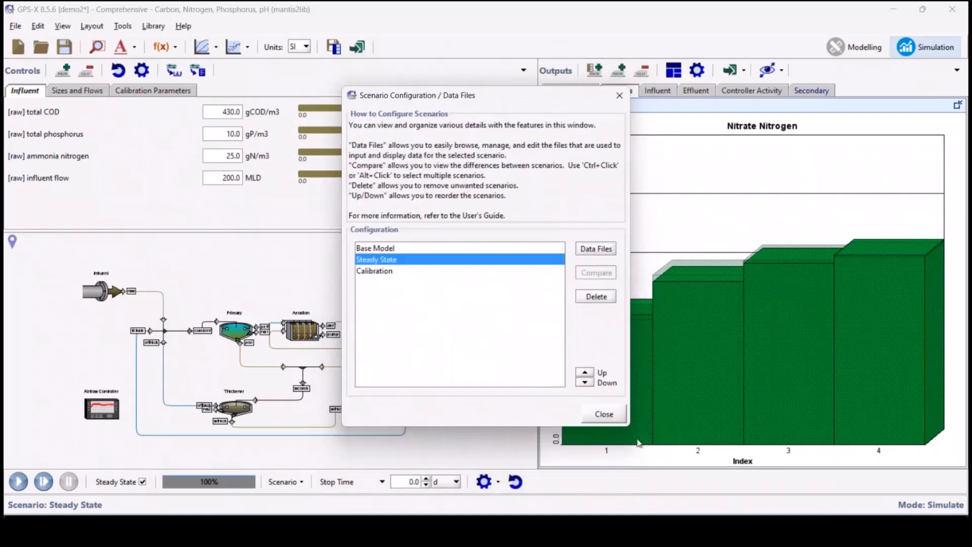
click(604, 414)
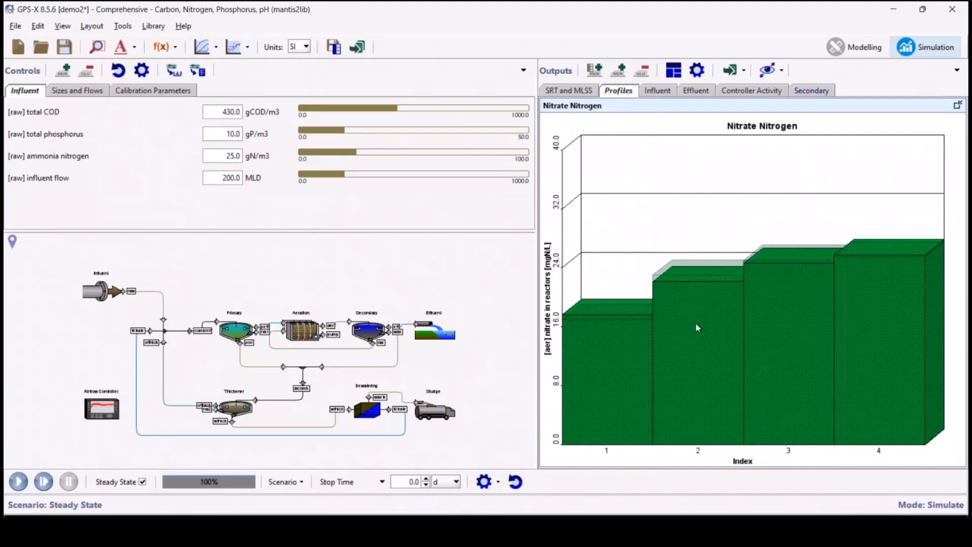
- Set the liquid temperature calibration parameter to 18.0 C and run the steady-state simulation
click(172, 91)
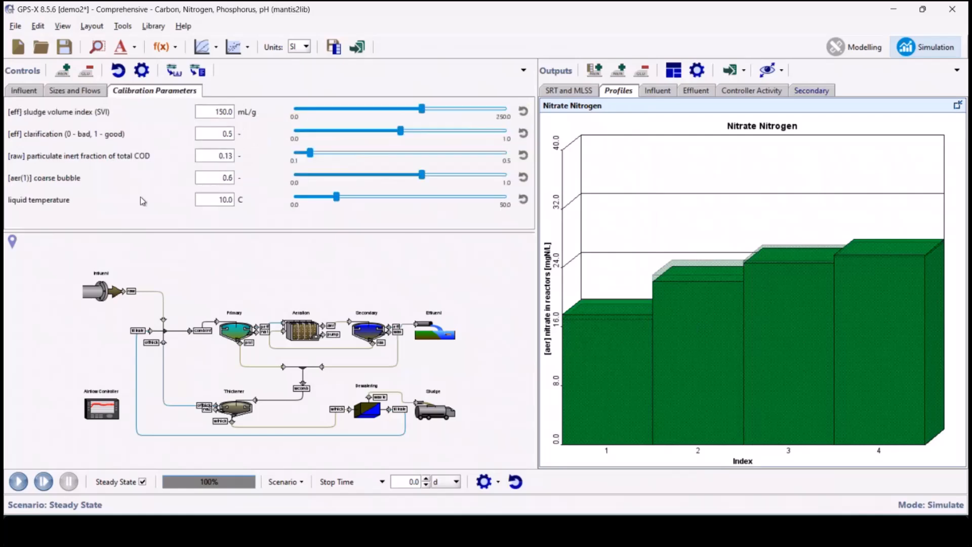
double_click(222, 199)
text(18.0)
key(Return)
click(18, 482)
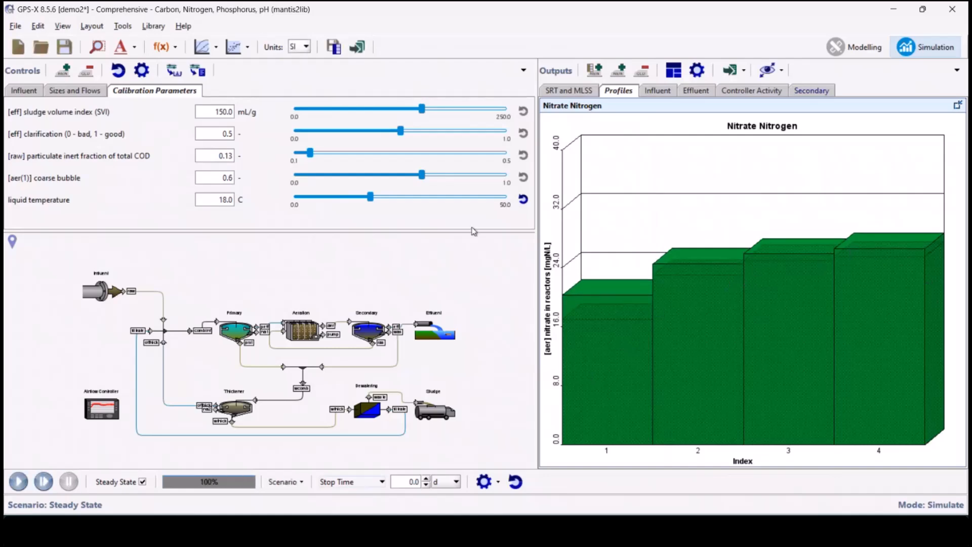
- Set the liquid temperature to 15 C and rerun the simulation
drag(217, 201, 262, 206)
text(15)
key(Return)
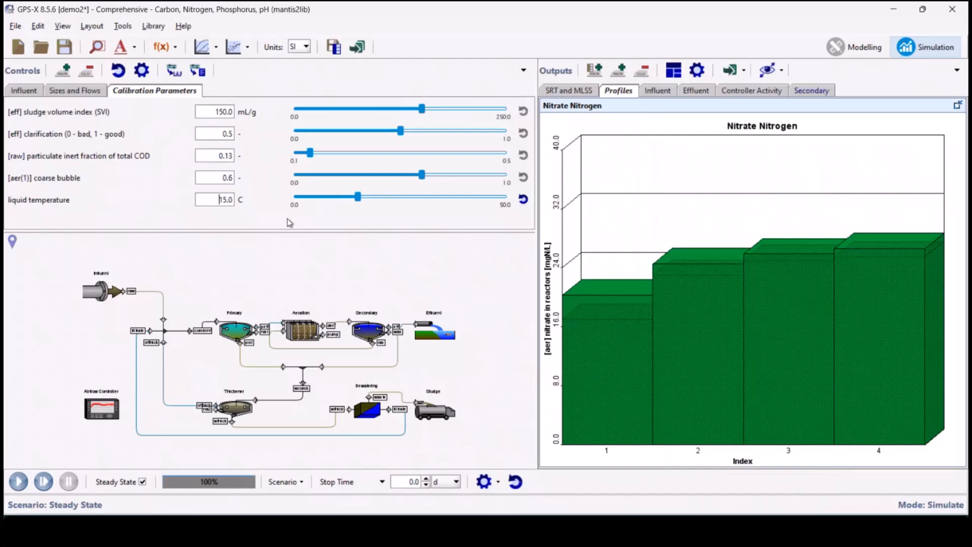
click(19, 486)
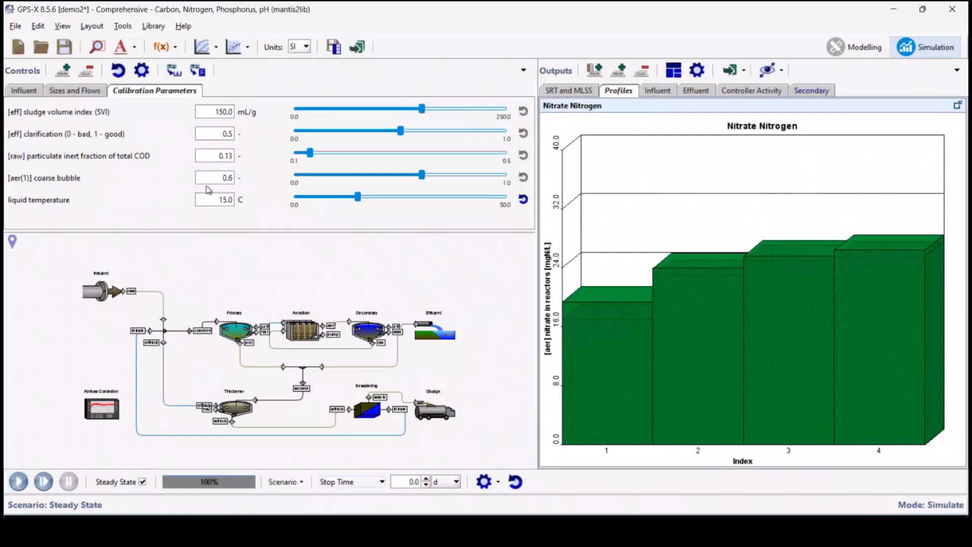
- Reset the liquid temperature to its original value and rerun the simulation
click(522, 199)
click(18, 481)
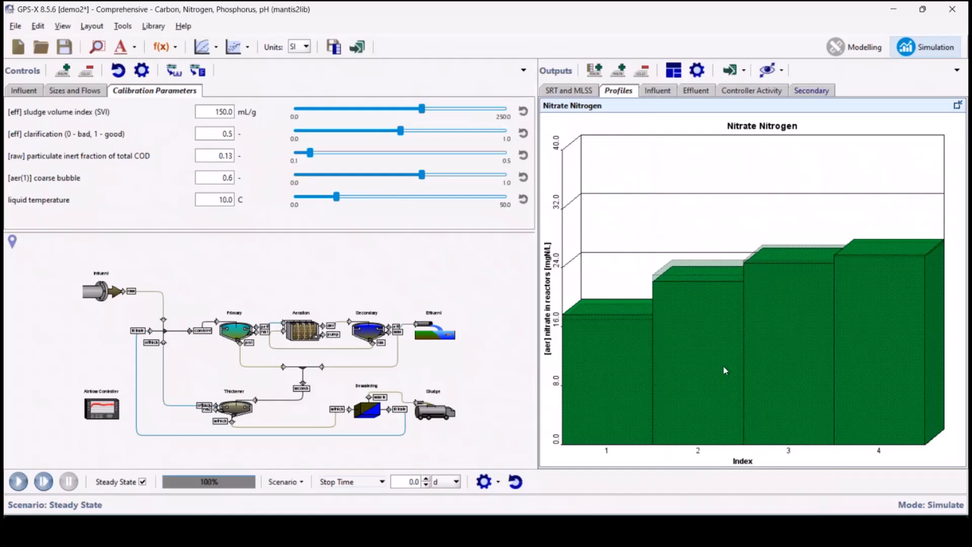
- Look through the Influent outputs and display the SRT and MLSS output table
click(668, 91)
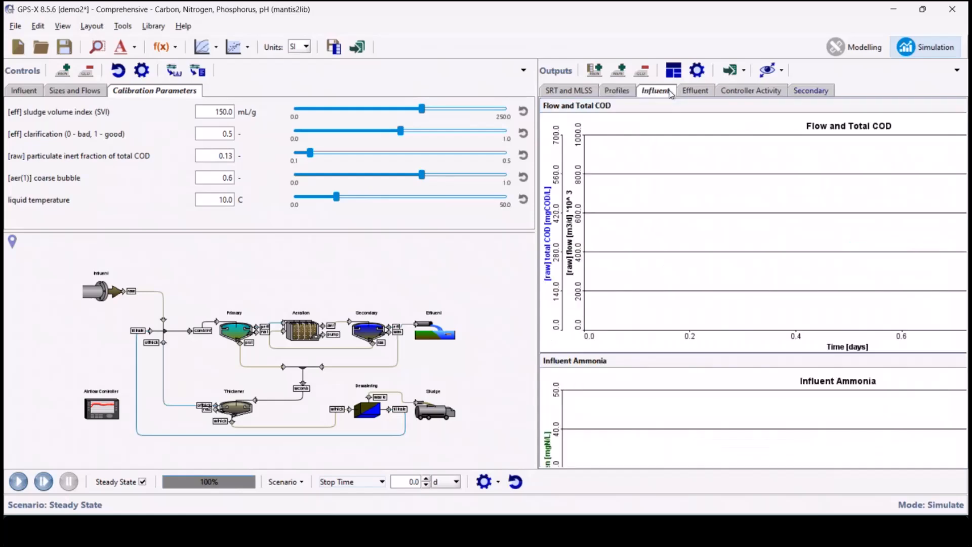
click(617, 96)
click(585, 98)
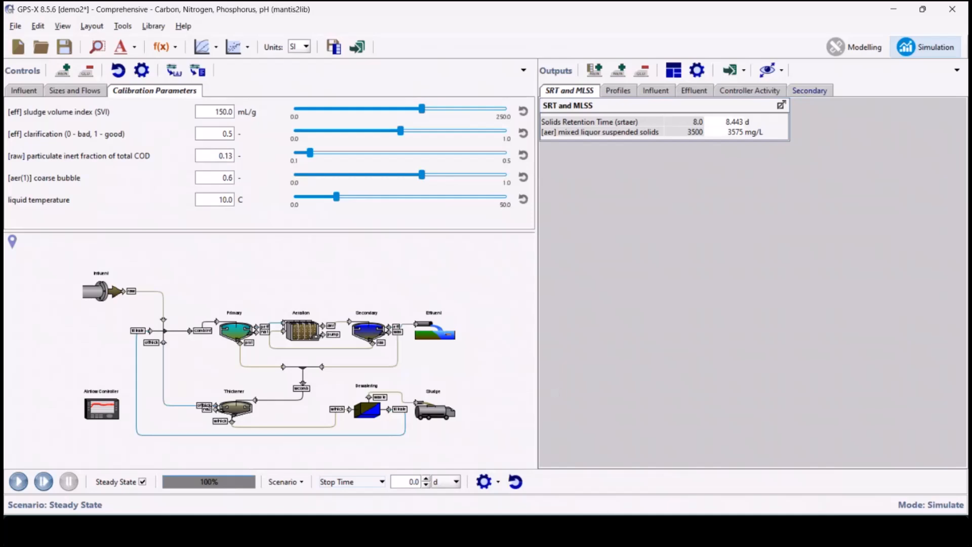
- Switch to demo2.xls in Excel, examine the srtaer and xaer data values, and return to GPS-X
mouse_move(602, 526)
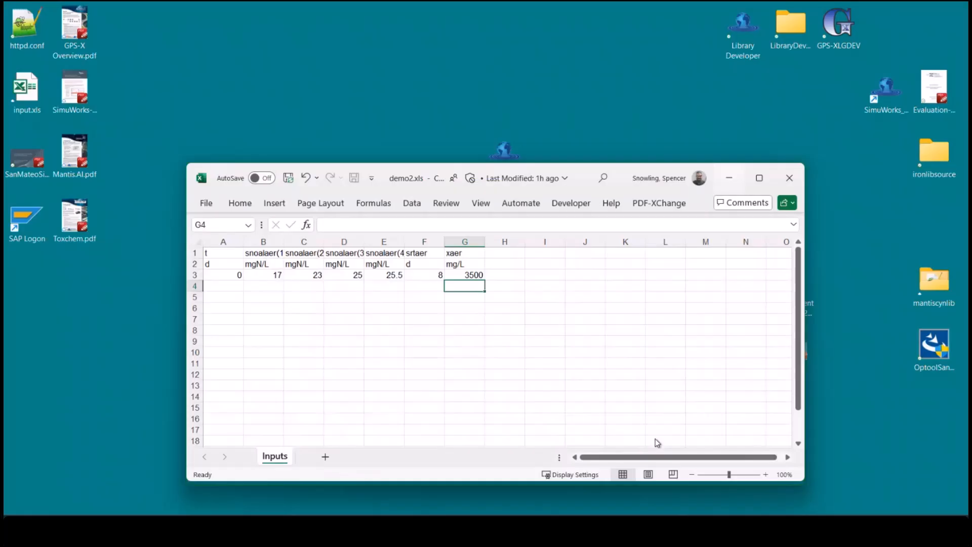
click(657, 443)
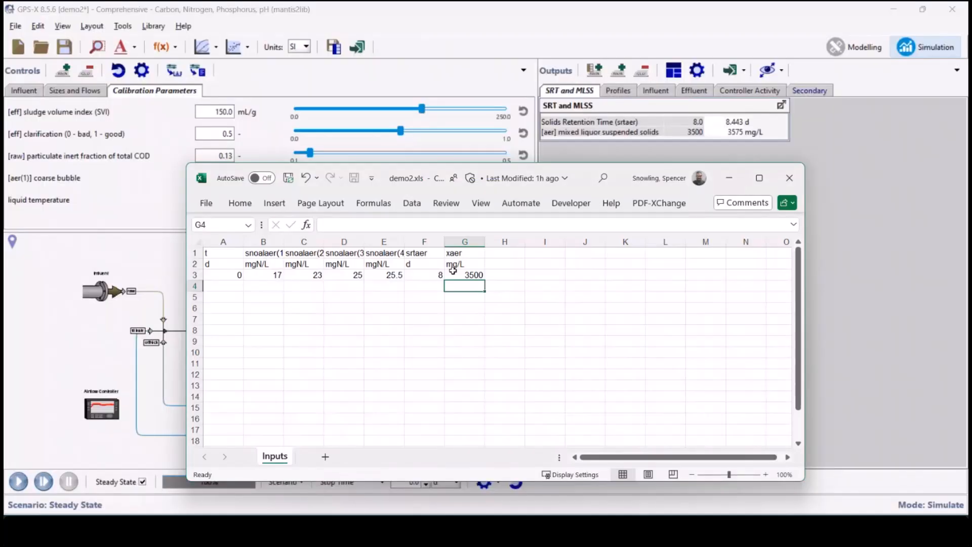
click(418, 273)
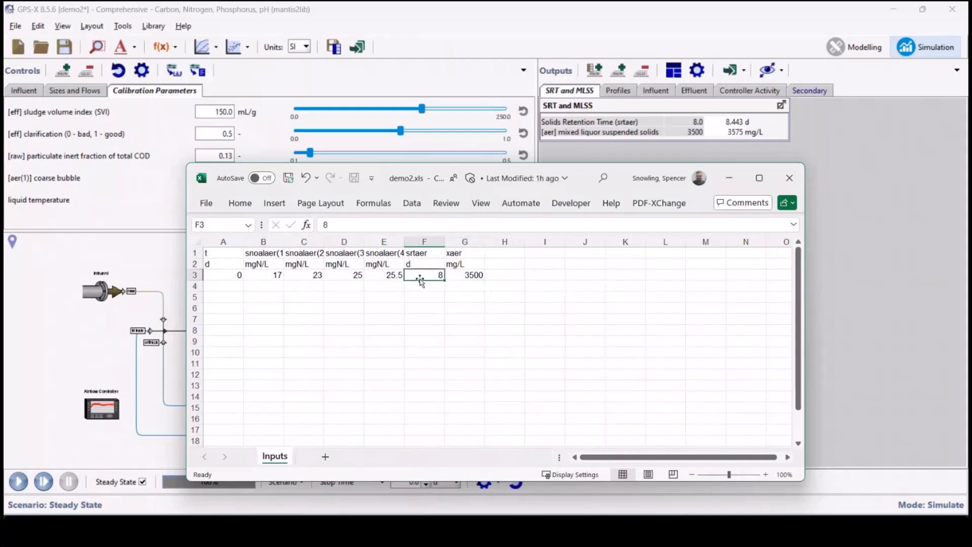
click(465, 275)
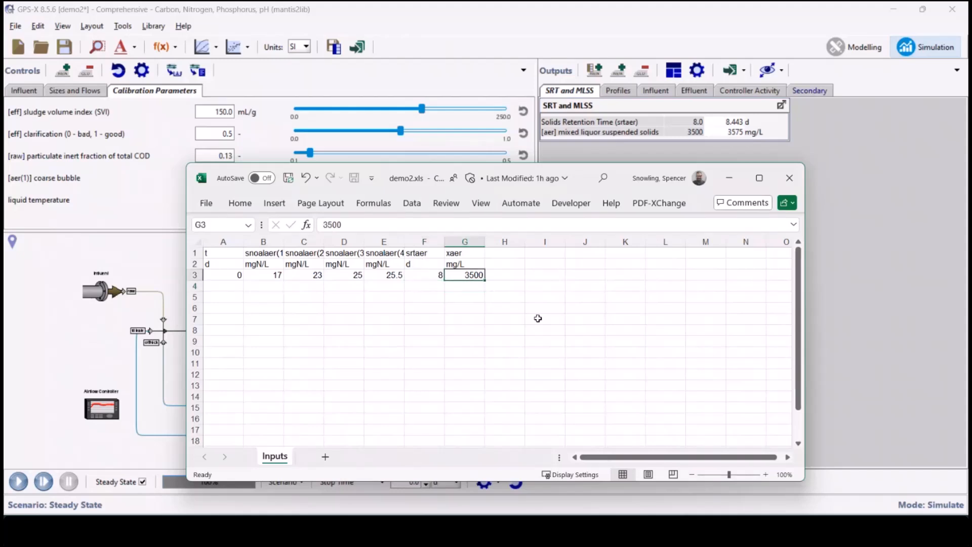
click(730, 178)
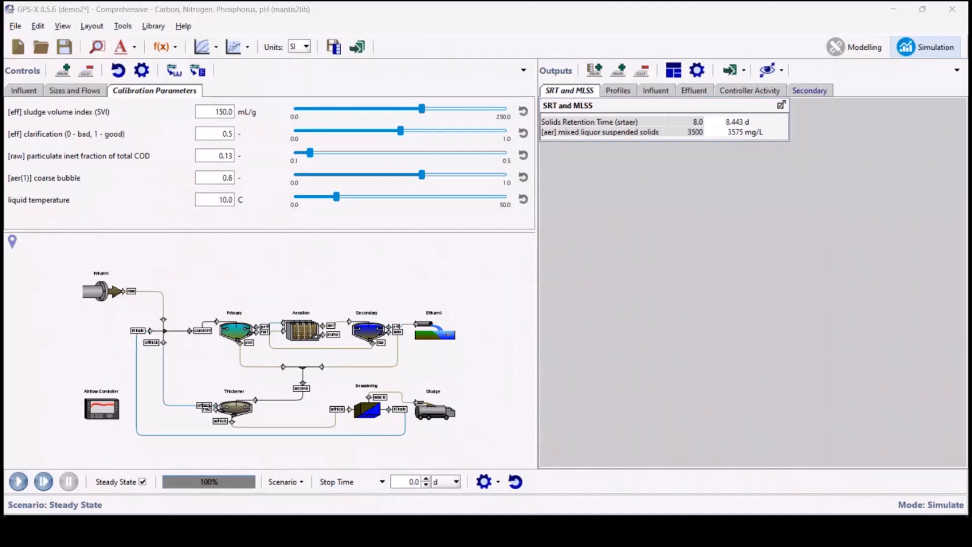